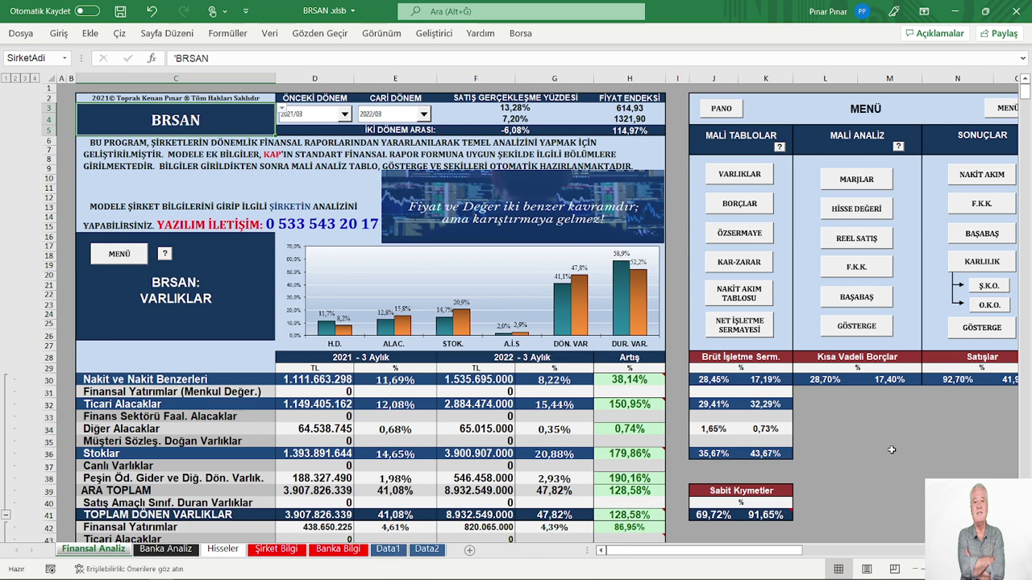
# Review BRSAN's VARLIKLAR table, comparing the current and fixed asset items and their shares for the first quarters of 2021 and 2022
pyautogui.scroll(-1, 884, 431)
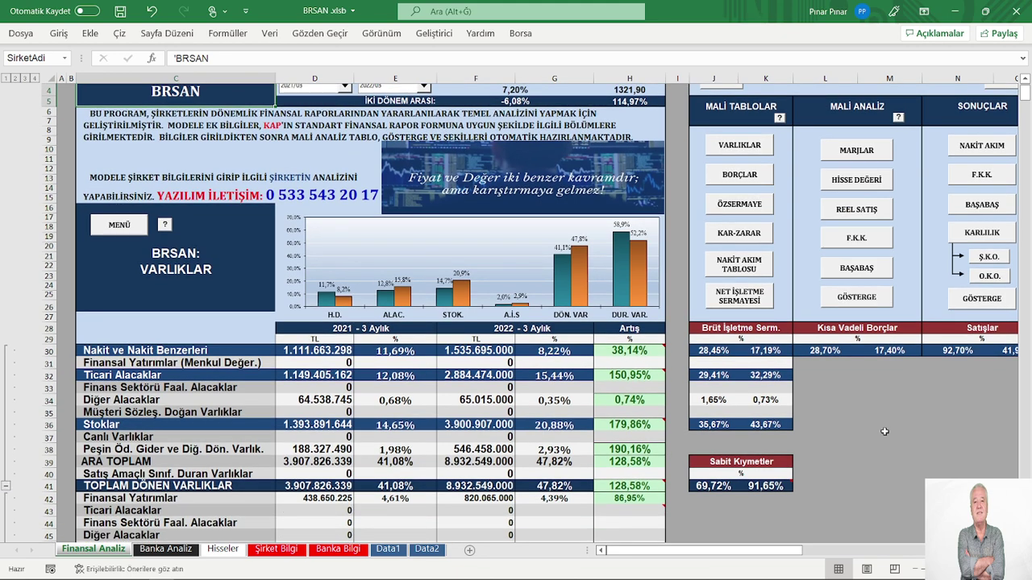
pyautogui.scroll(-6, 884, 431)
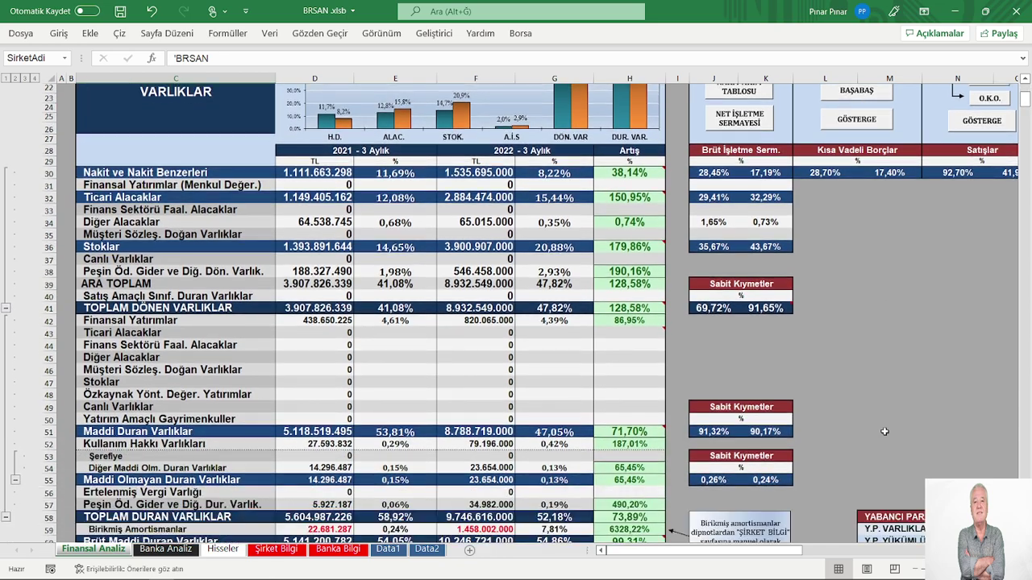
pyautogui.scroll(-2, 884, 431)
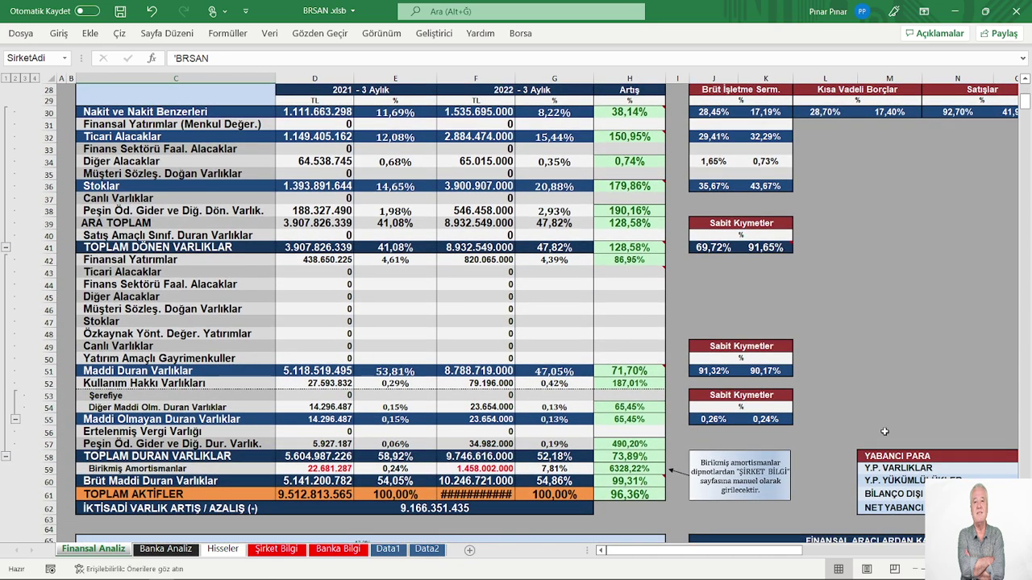
pyautogui.scroll(3, 884, 432)
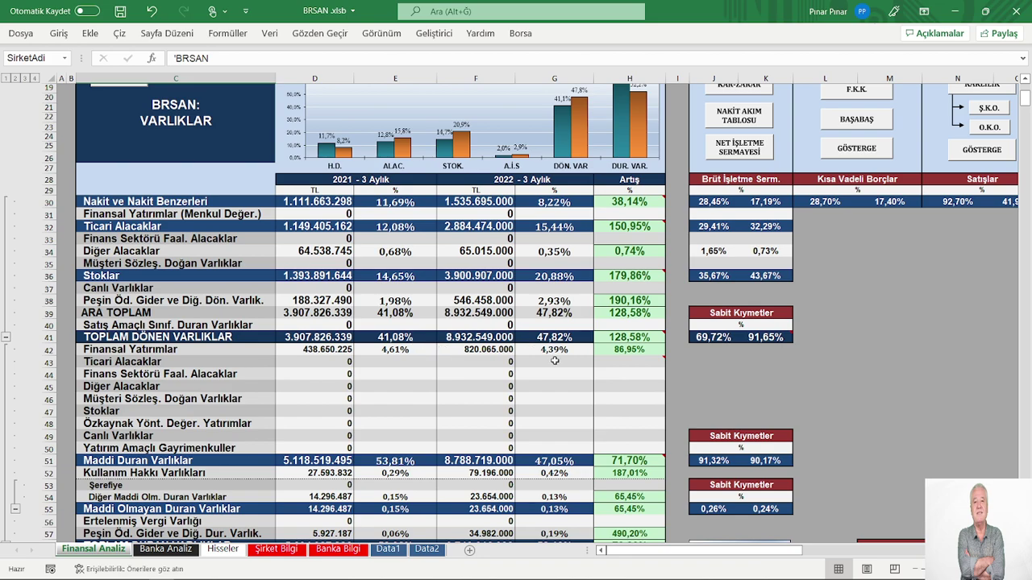
pyautogui.scroll(-4, 554, 363)
pyautogui.scroll(-2, 554, 367)
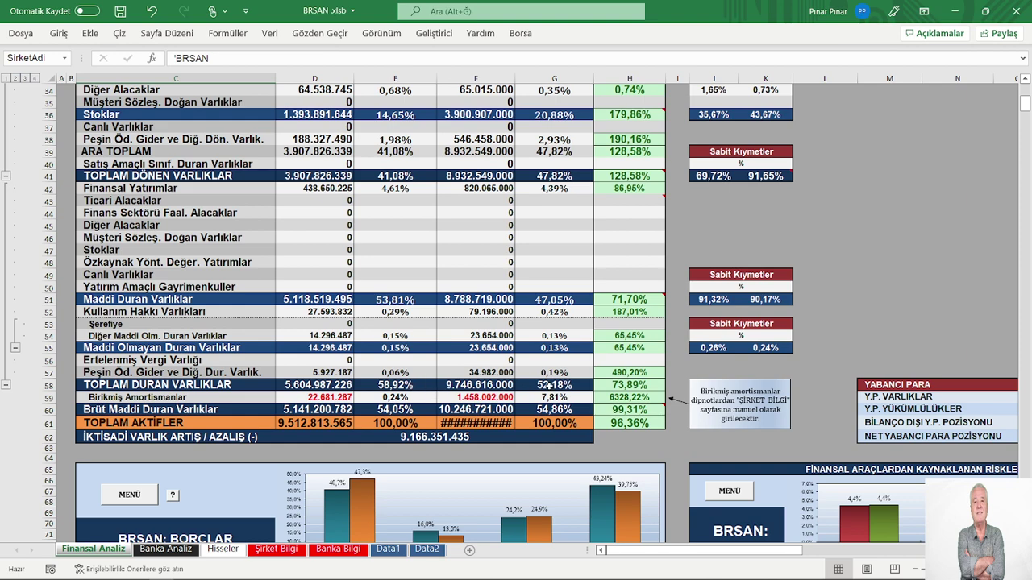
pyautogui.scroll(6, 548, 385)
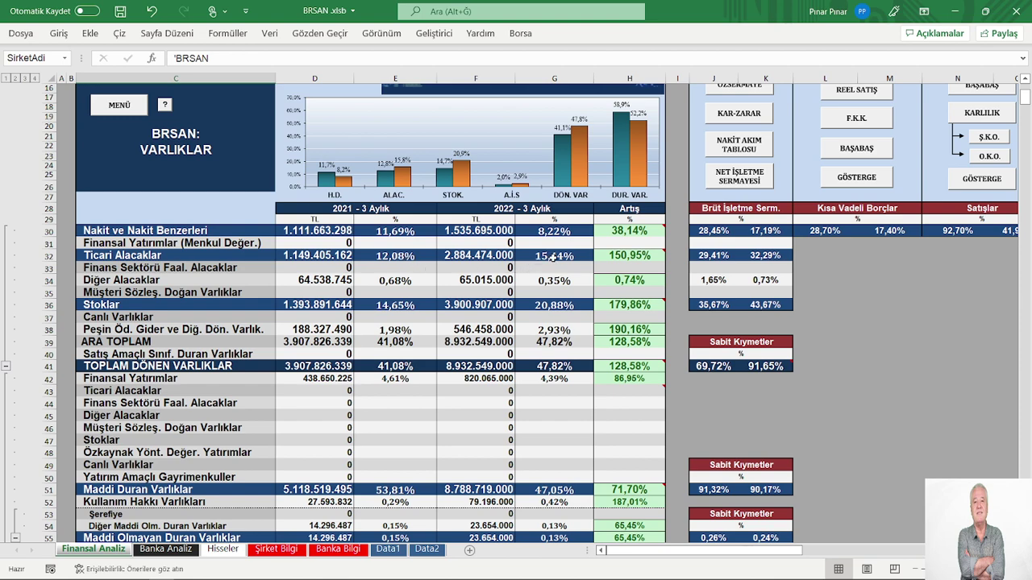
pyautogui.scroll(-2, 553, 256)
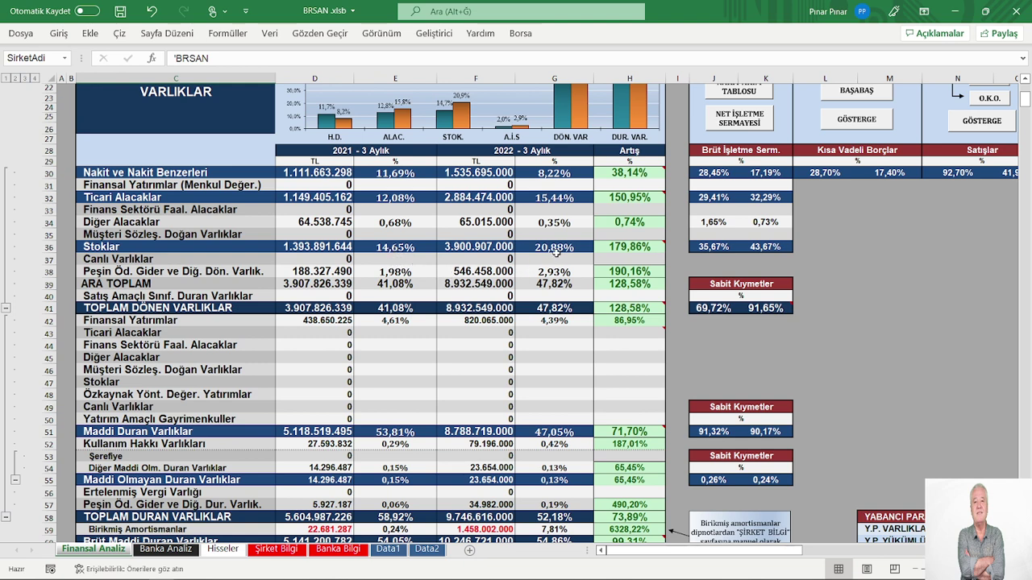
pyautogui.scroll(-4, 555, 252)
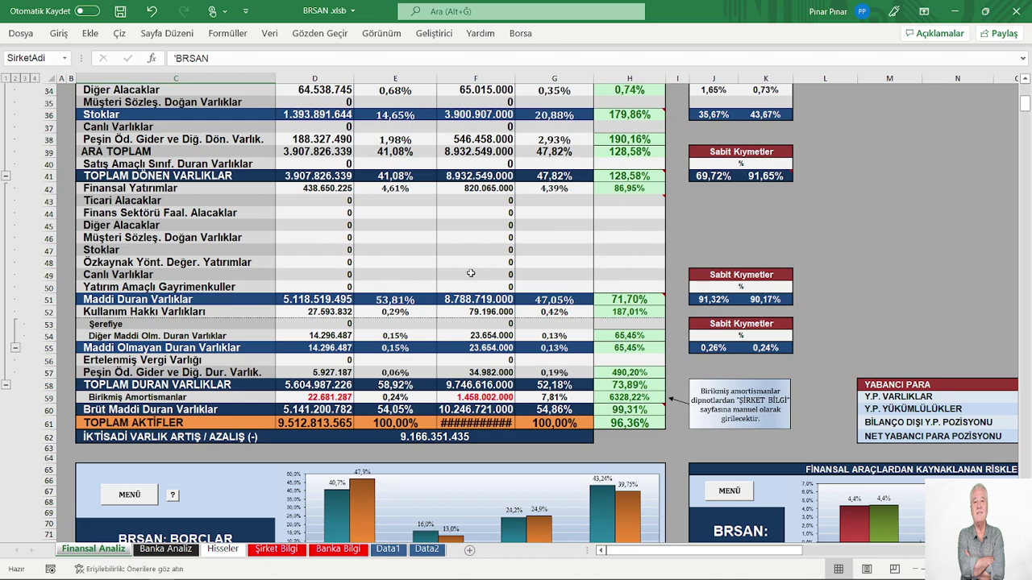
pyautogui.scroll(-2, 471, 273)
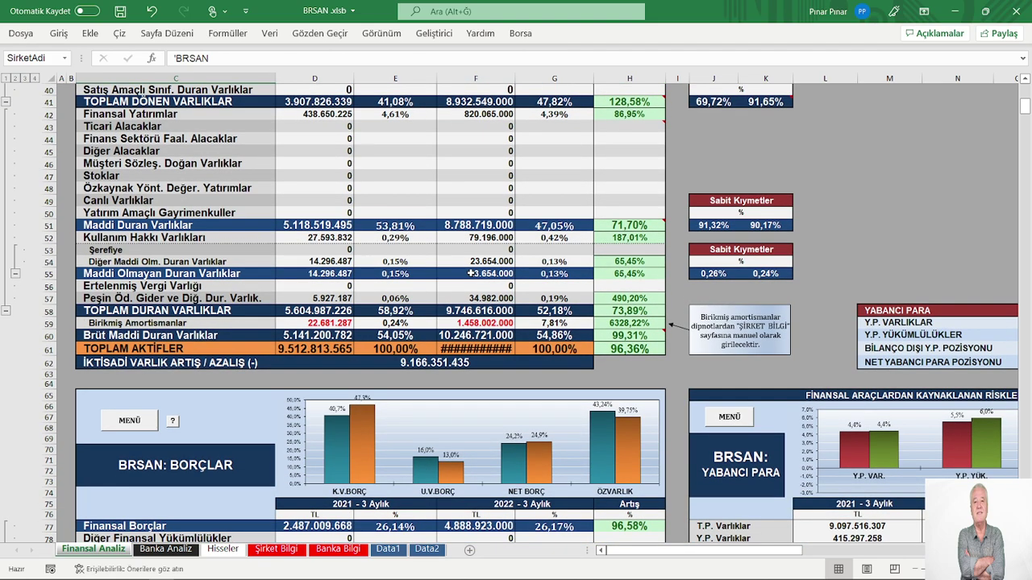
pyautogui.scroll(-3, 471, 274)
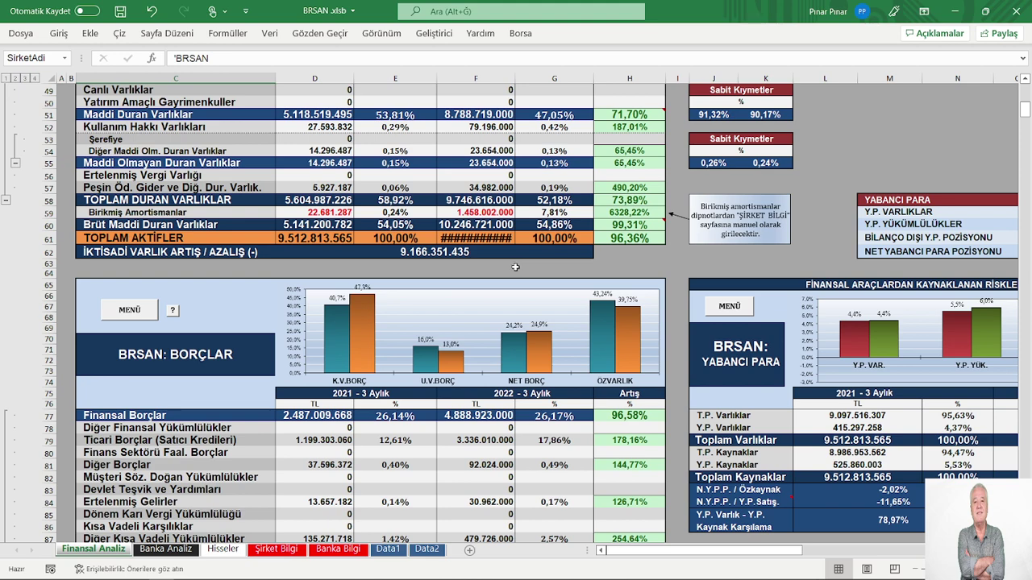
pyautogui.scroll(1, 516, 267)
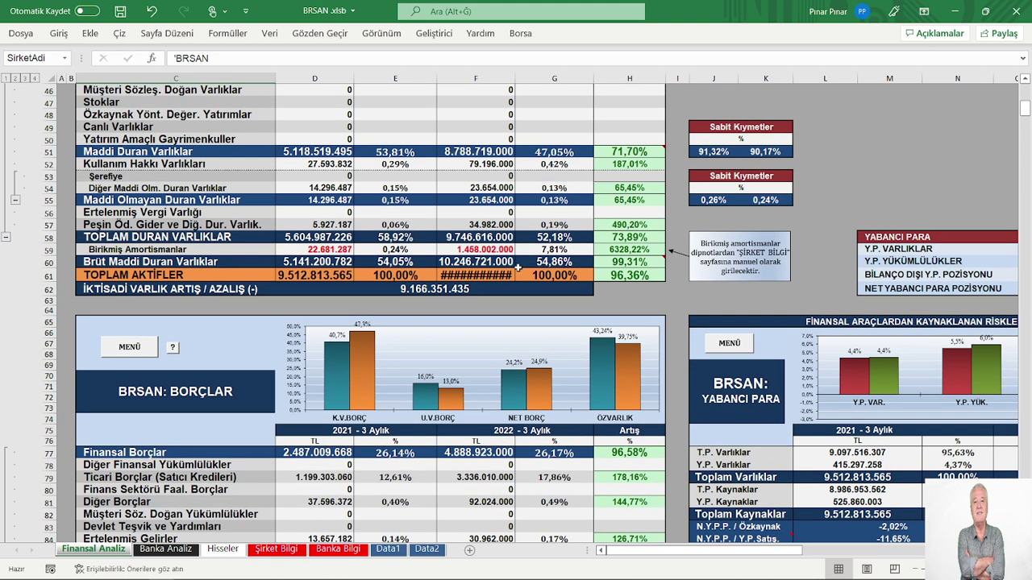
pyautogui.scroll(2, 519, 269)
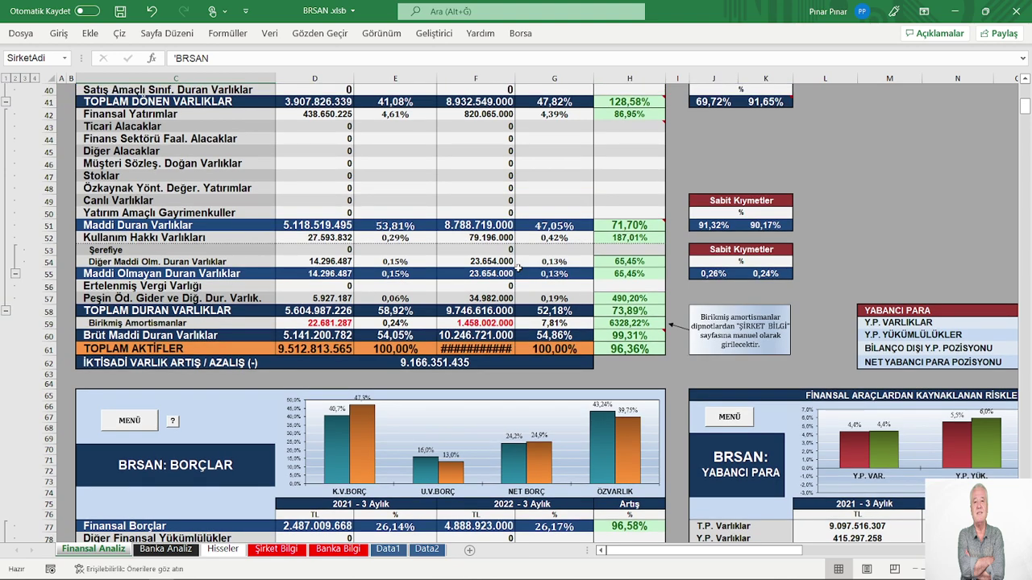
pyautogui.scroll(2, 517, 269)
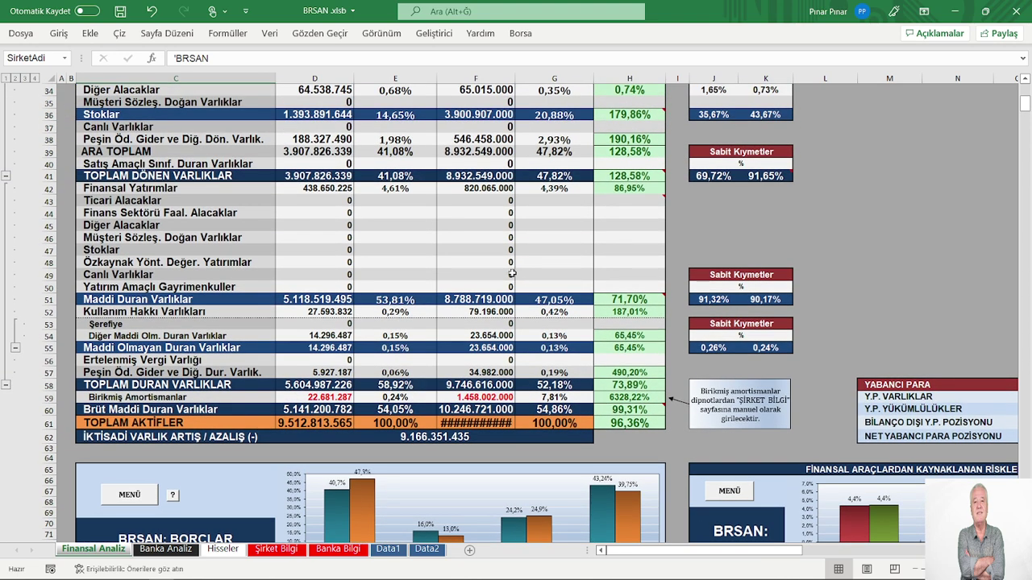
# Open the REEL SATIŞ analysis to show BRSAN's real sales growth and export section
pyautogui.scroll(5, 512, 275)
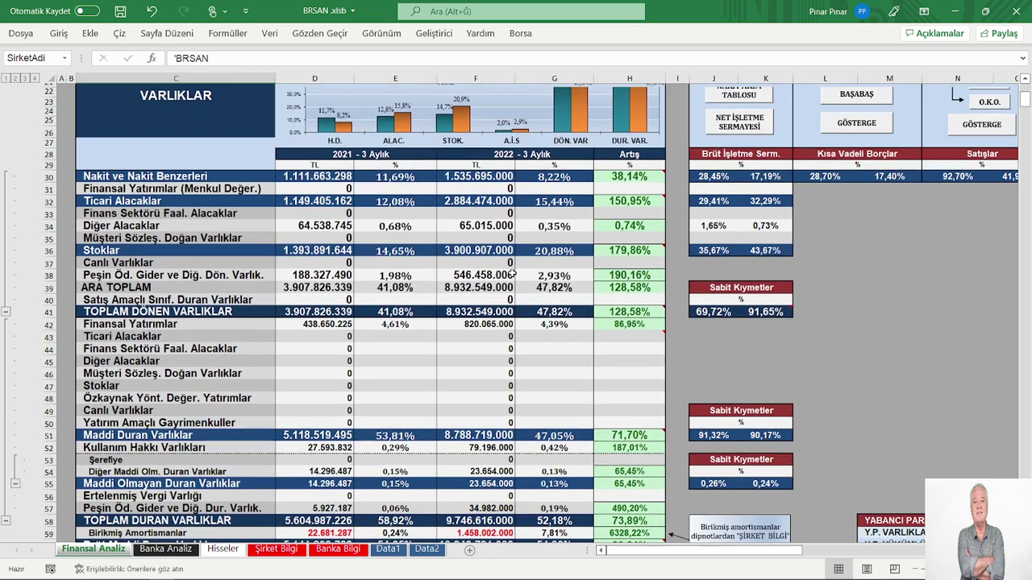
pyautogui.scroll(2, 700, 261)
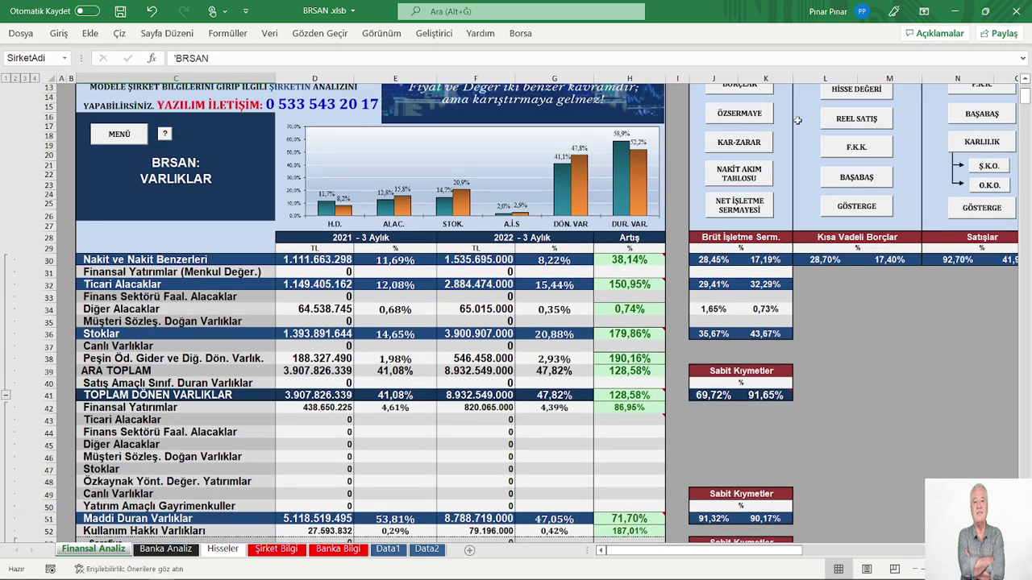
pyautogui.click(851, 122)
pyautogui.scroll(-2, 609, 216)
pyautogui.scroll(-2, 605, 221)
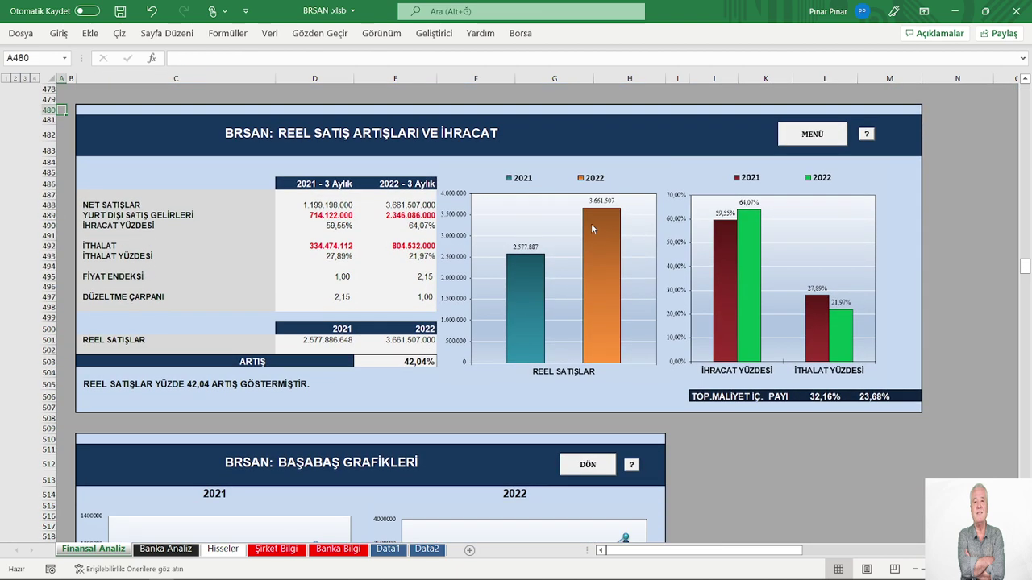
pyautogui.moveTo(622, 223)
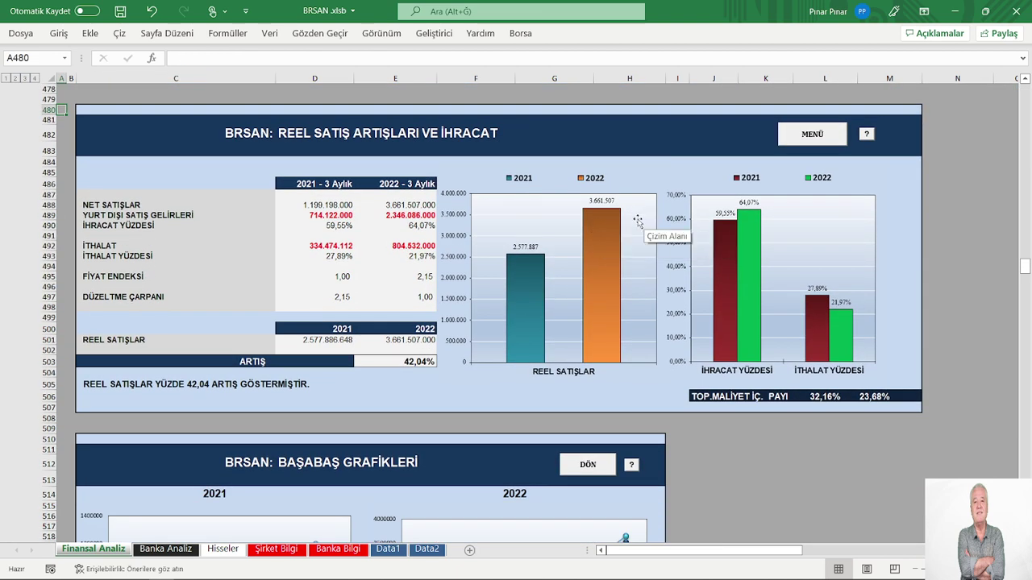
pyautogui.scroll(-1, 637, 221)
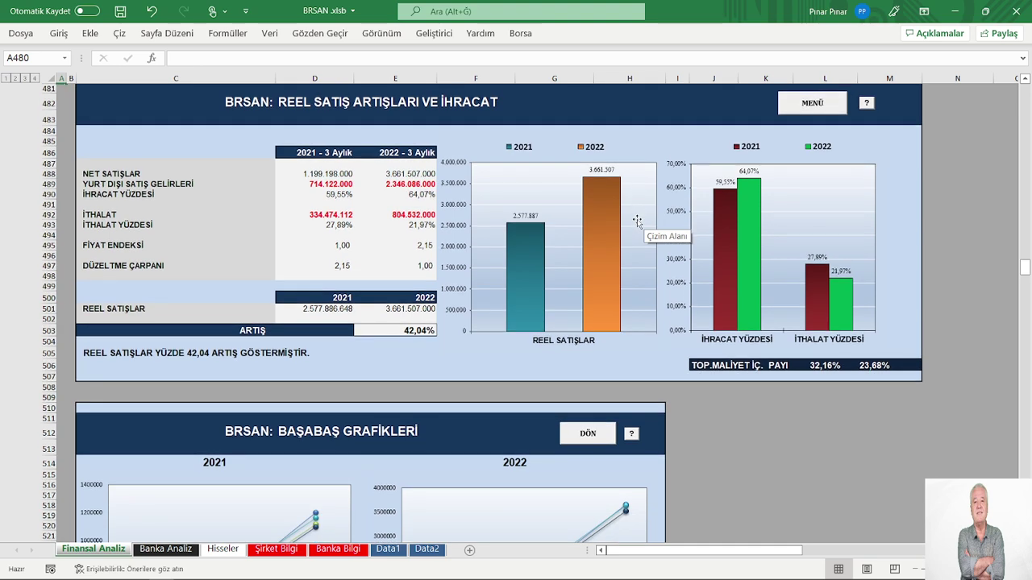
pyautogui.scroll(-1, 637, 221)
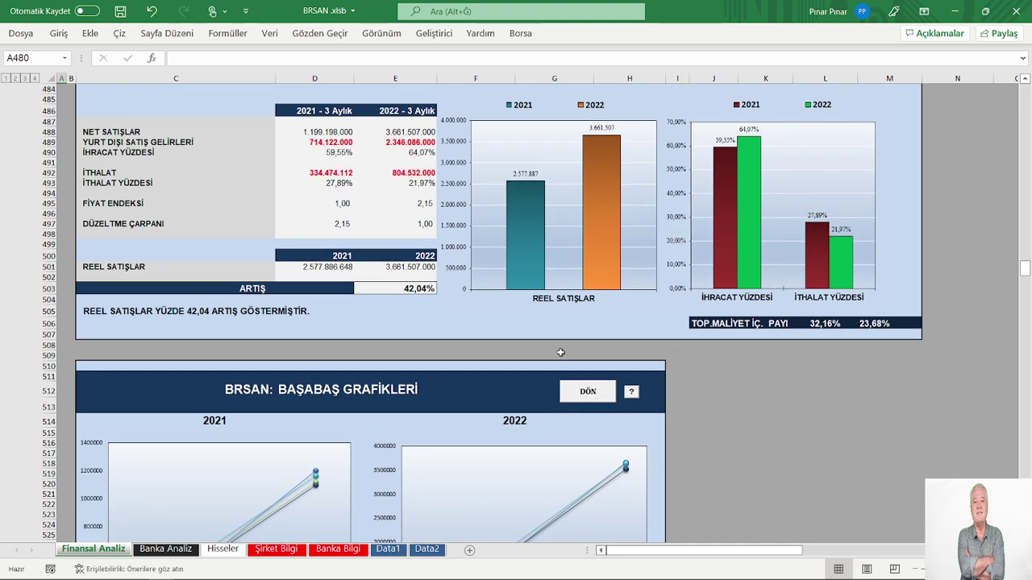
pyautogui.scroll(1, 561, 353)
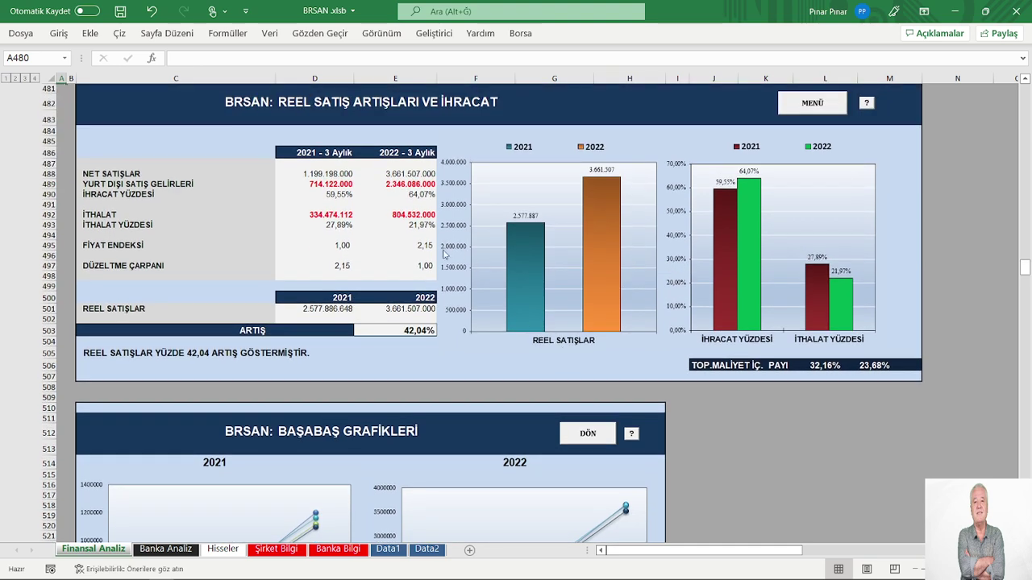
# Examine the 2021 and 2022 bars in the real sales chart and in the export and import percentage chart
pyautogui.moveTo(538, 284)
pyautogui.moveTo(729, 247)
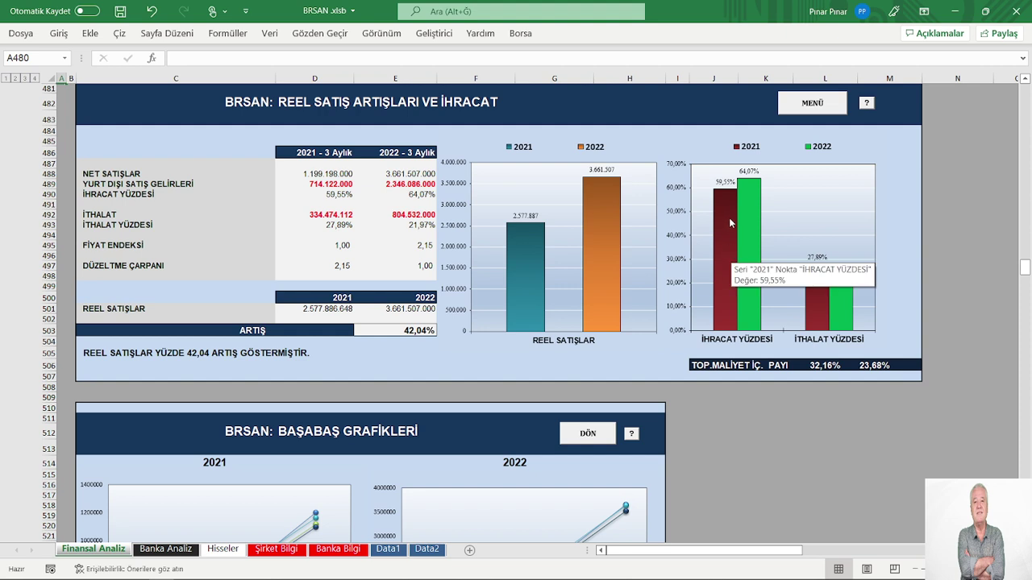
pyautogui.moveTo(750, 201)
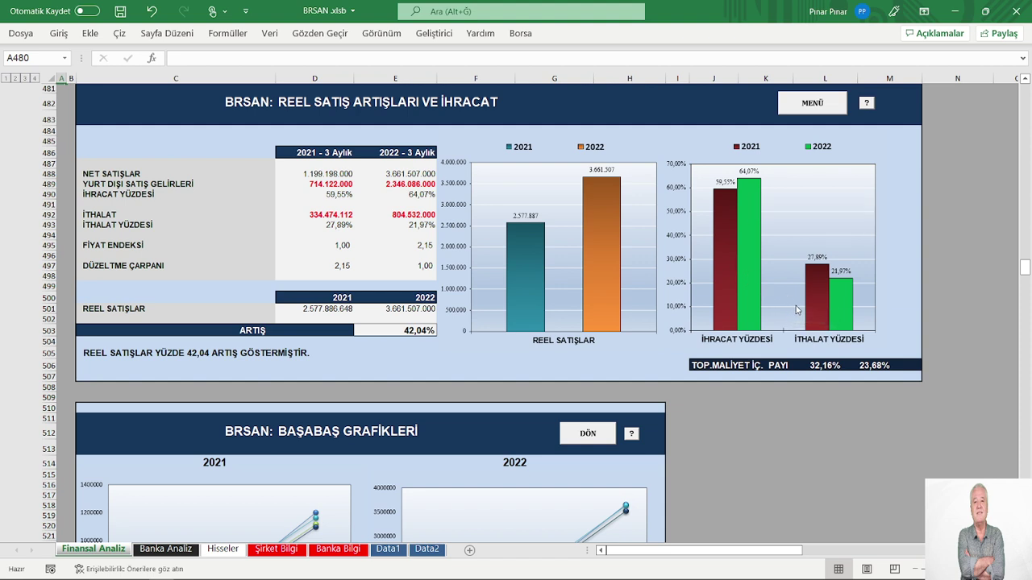
pyautogui.moveTo(813, 275)
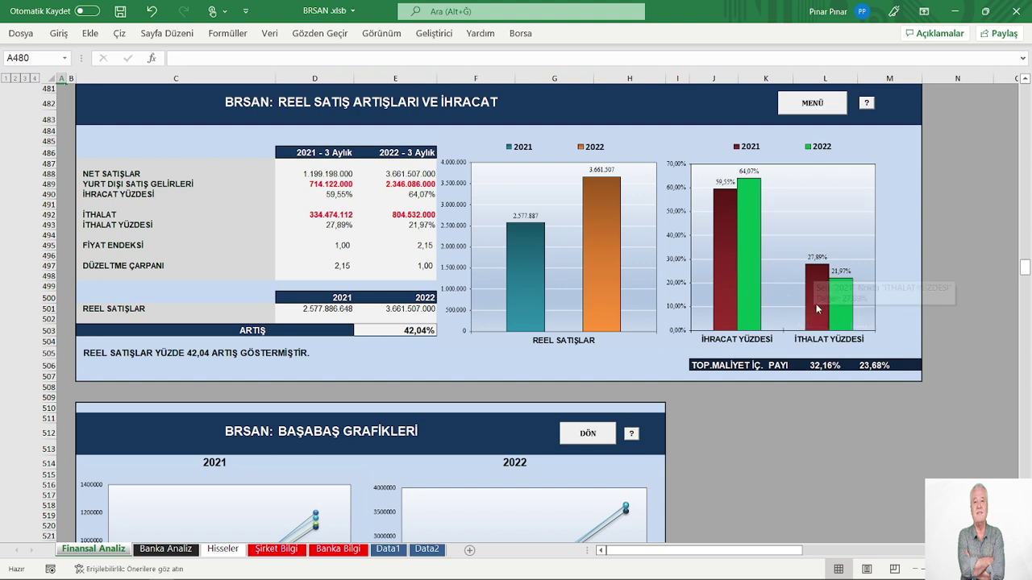
pyautogui.moveTo(839, 316)
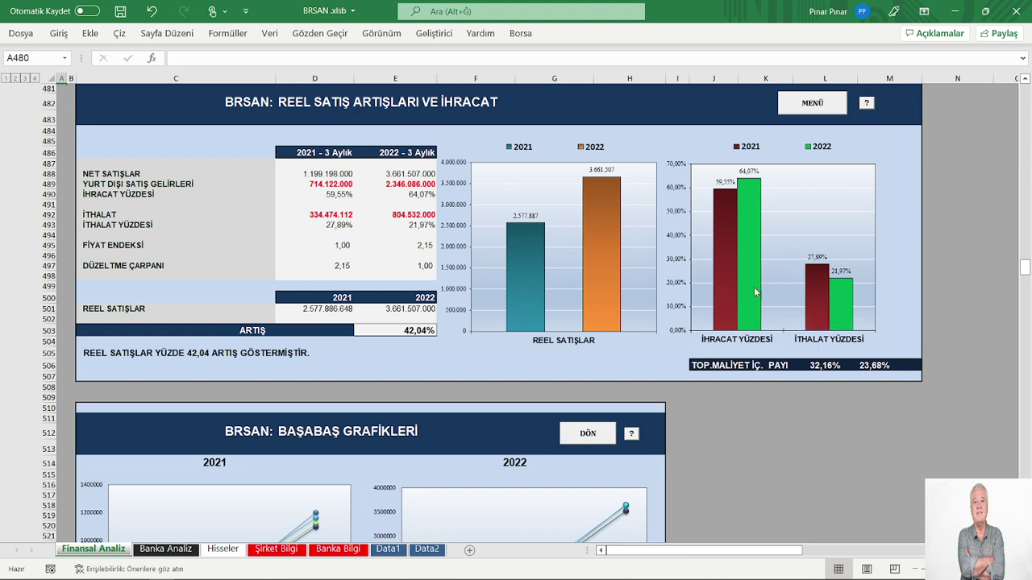
pyautogui.moveTo(753, 279)
pyautogui.moveTo(599, 208)
pyautogui.moveTo(527, 289)
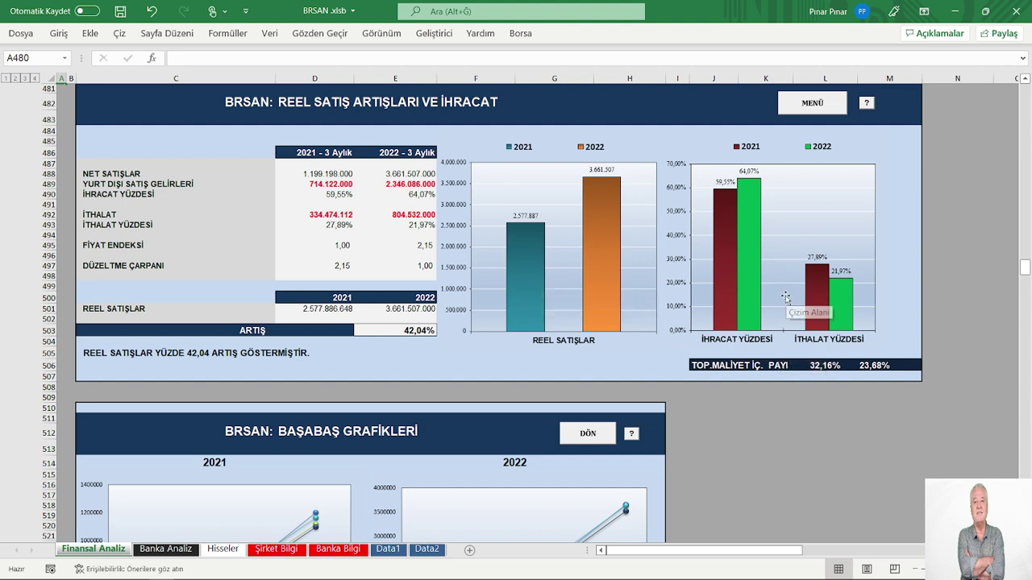
# Return to the main menu, open the BORÇLAR section and review the short-term, long-term, net debt and equity rows with their financing shares
pyautogui.click(812, 111)
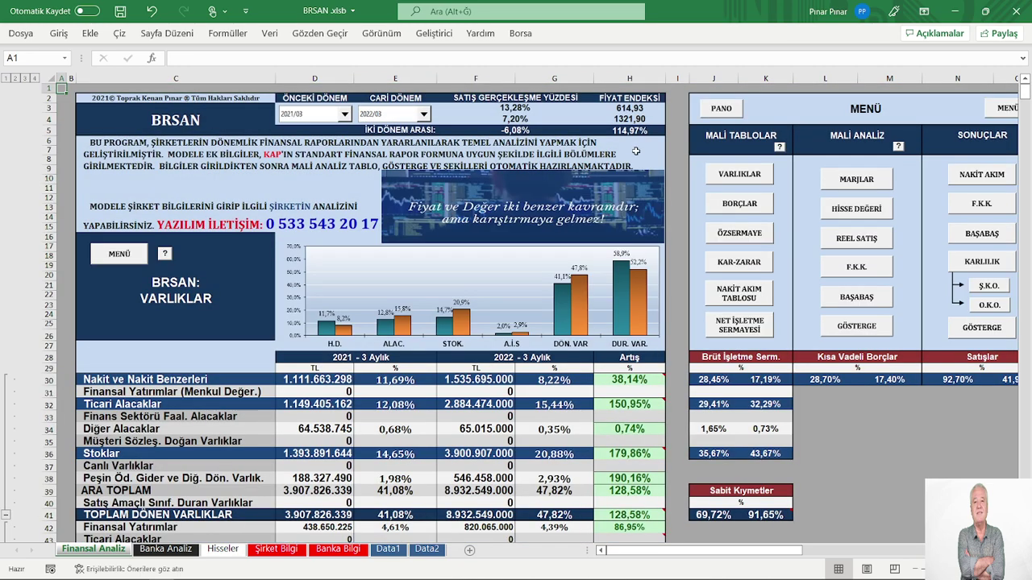
pyautogui.click(739, 203)
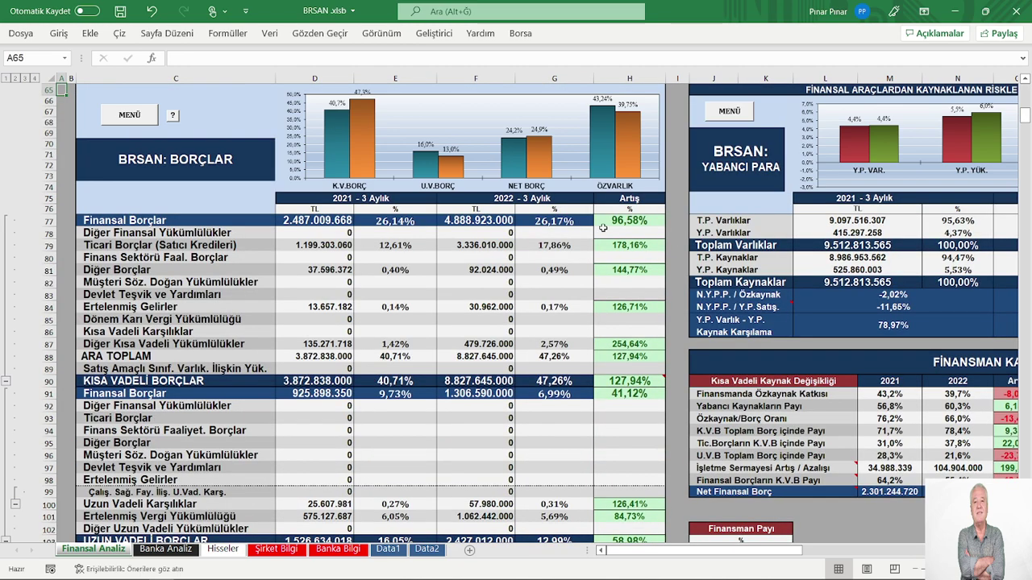
pyautogui.scroll(-5, 569, 238)
pyautogui.scroll(4, 568, 238)
pyautogui.scroll(2, 569, 238)
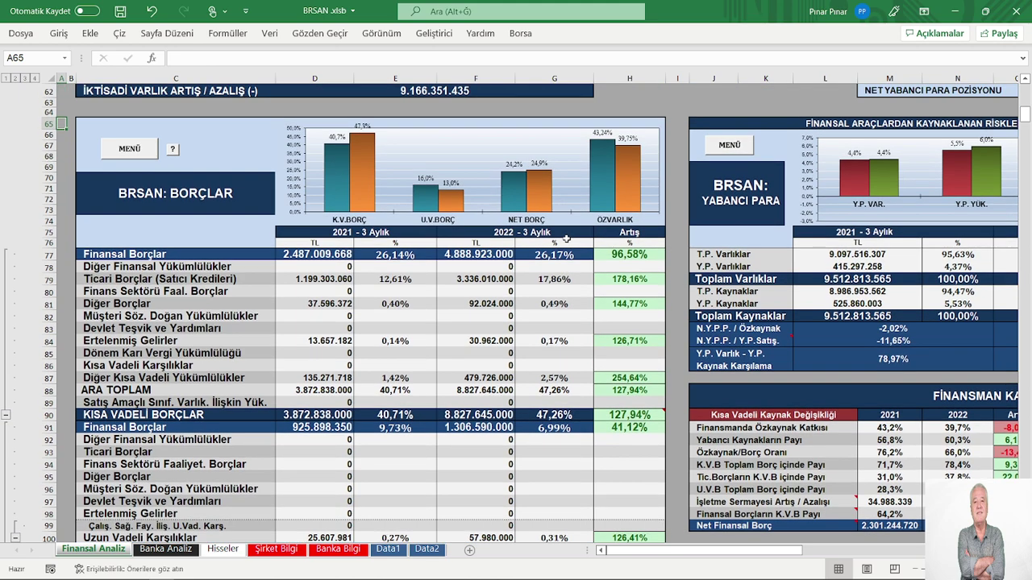
pyautogui.scroll(-1, 567, 241)
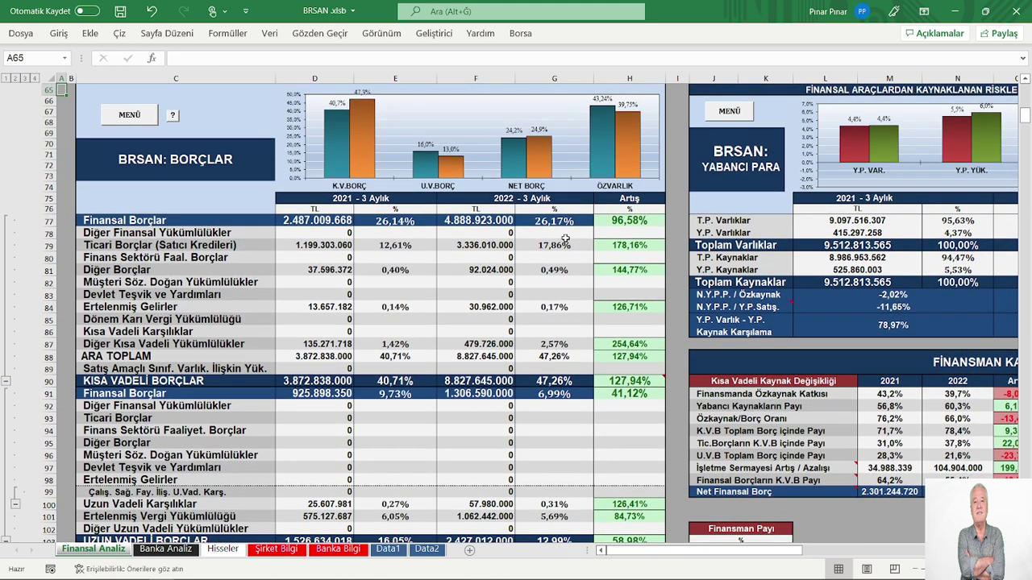
pyautogui.scroll(-2, 565, 240)
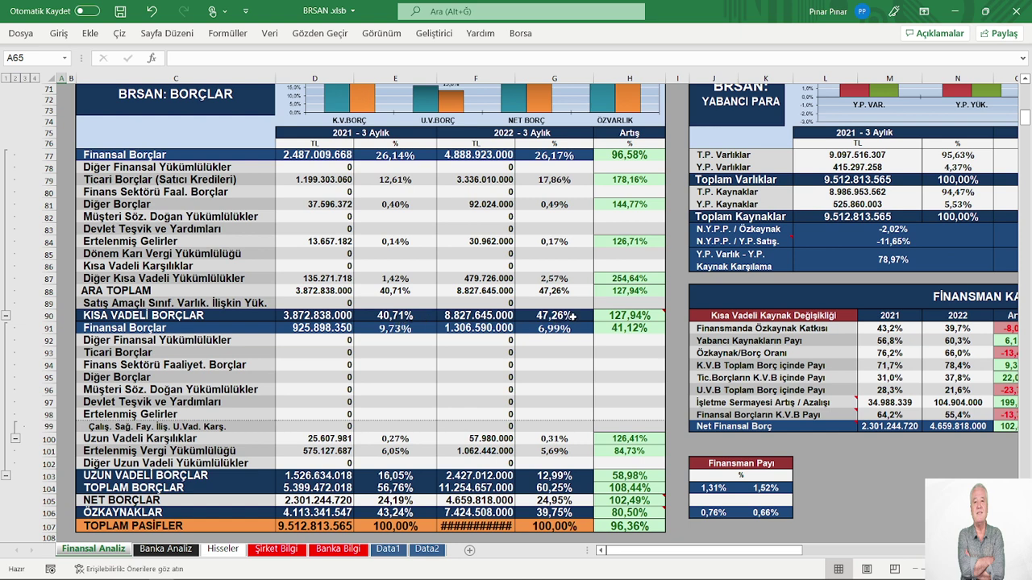
pyautogui.scroll(-4, 572, 317)
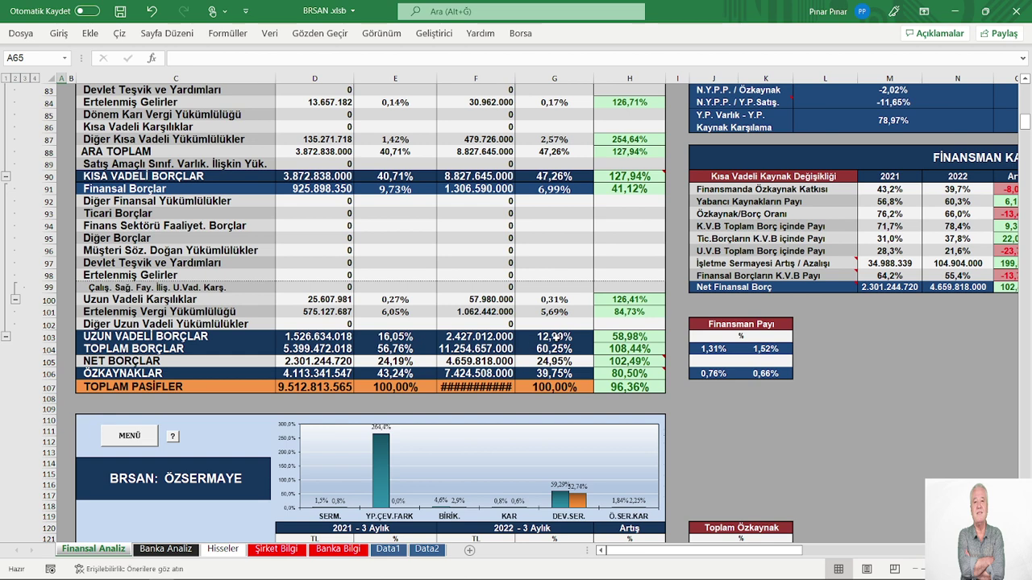
pyautogui.scroll(-1, 555, 337)
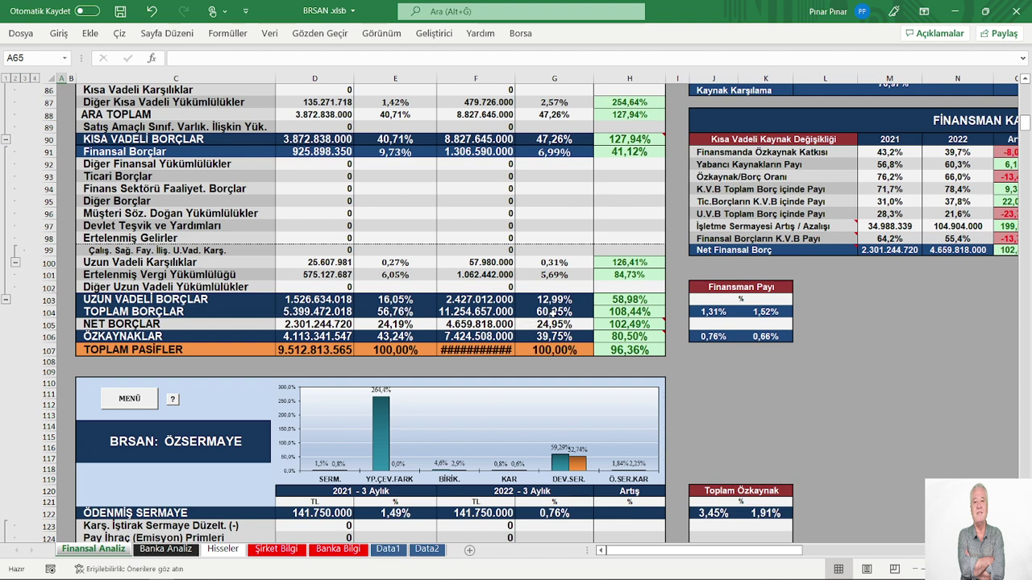
pyautogui.scroll(-1, 555, 312)
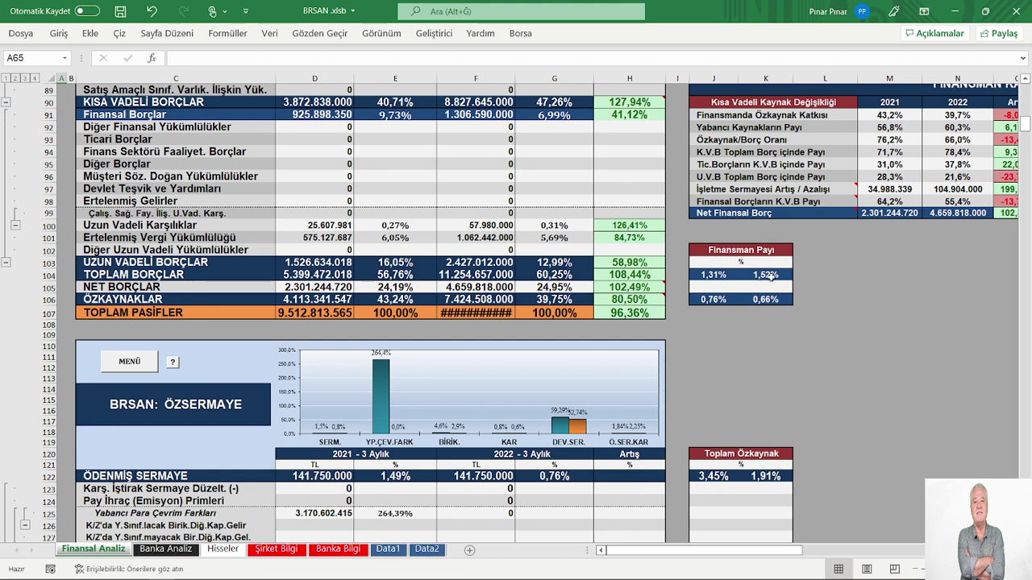
pyautogui.scroll(1, 747, 304)
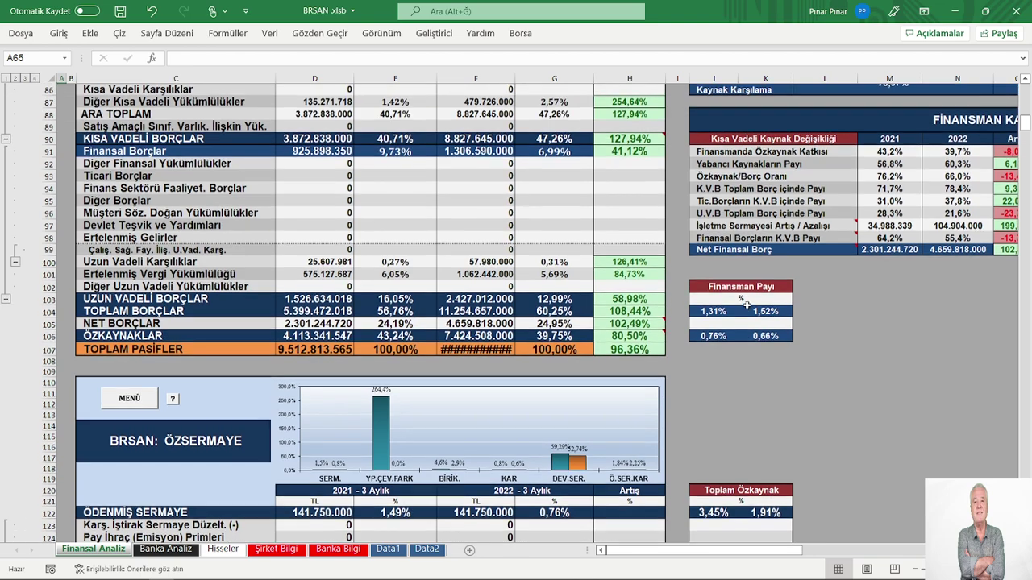
pyautogui.scroll(2, 747, 303)
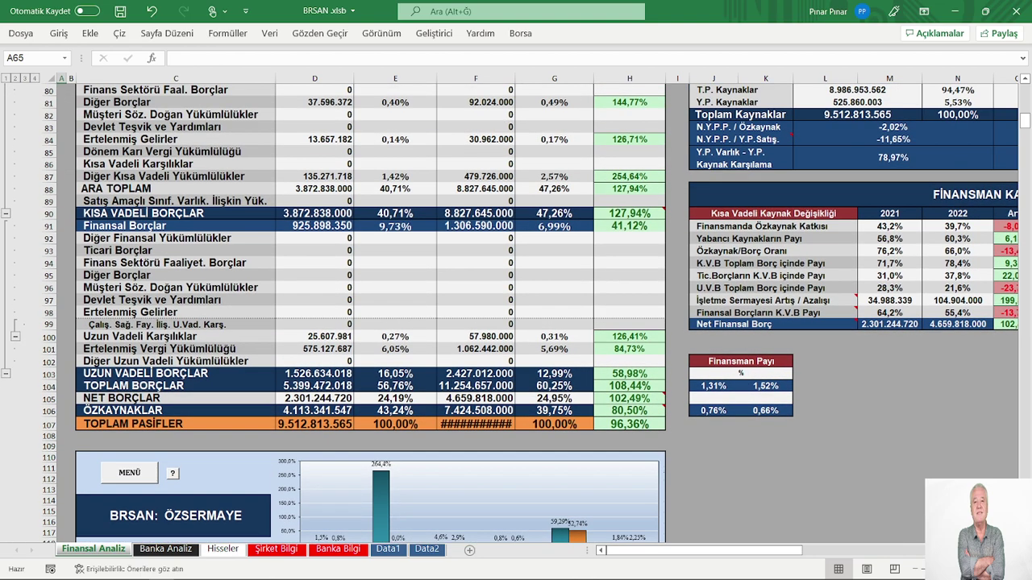
# Review BRSAN's YABANCI PARA section and the foreign currency assets, liabilities and net position table for 2021 and 2022
pyautogui.hscroll(6, 538, 315)
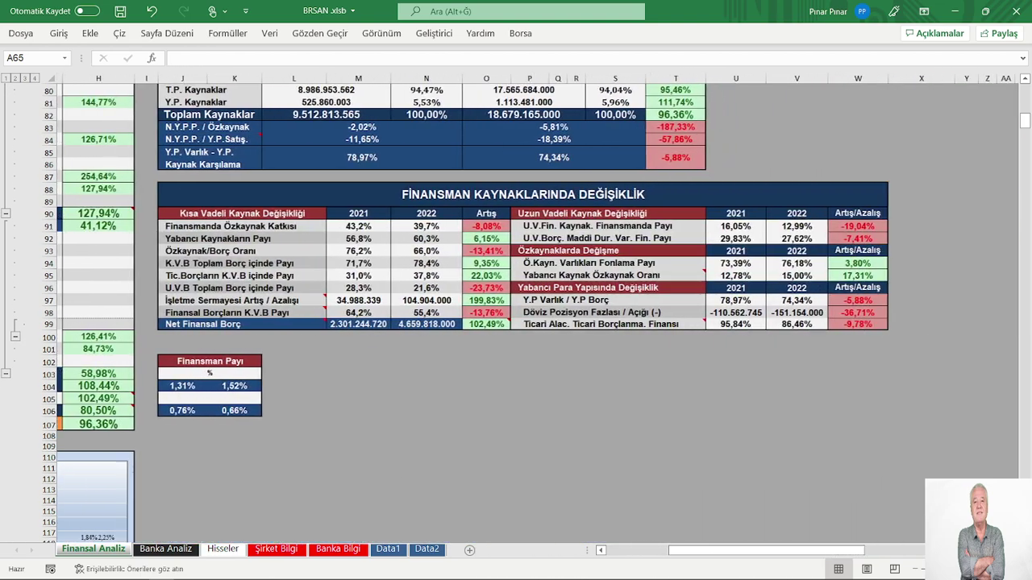
pyautogui.scroll(5, 820, 466)
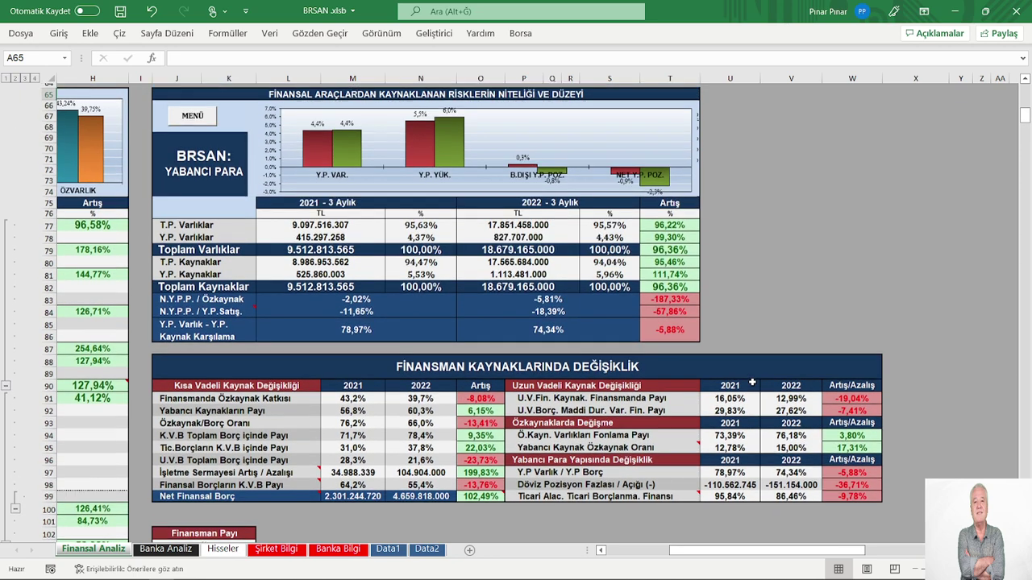
pyautogui.scroll(3, 751, 383)
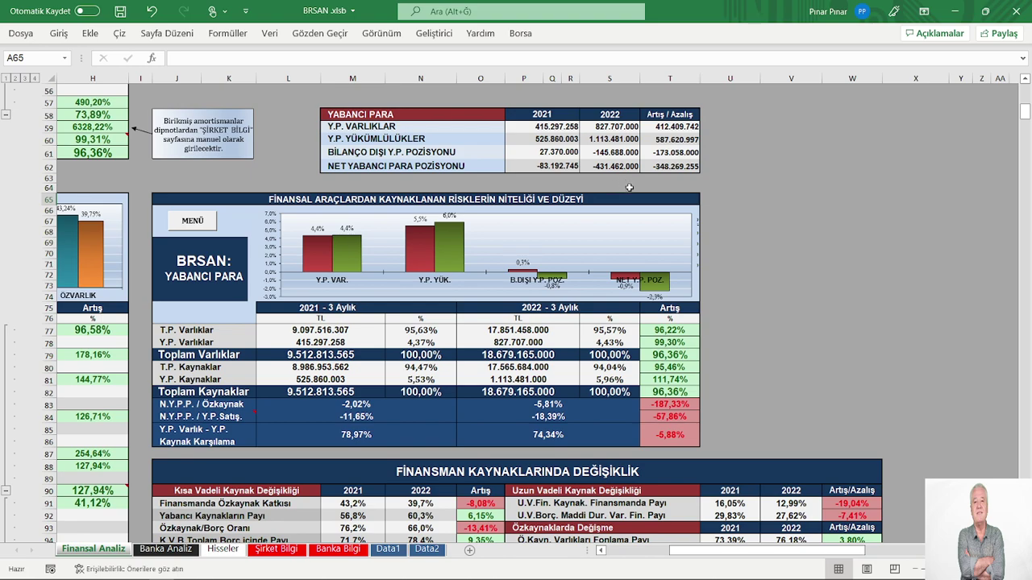
# Review the FİNANSMAN KAYNAKLARINDA DEĞİŞİKLİK table, comparing short-term, long-term, equity and foreign currency financing ratios for 2021 and 2022
pyautogui.scroll(-4, 629, 187)
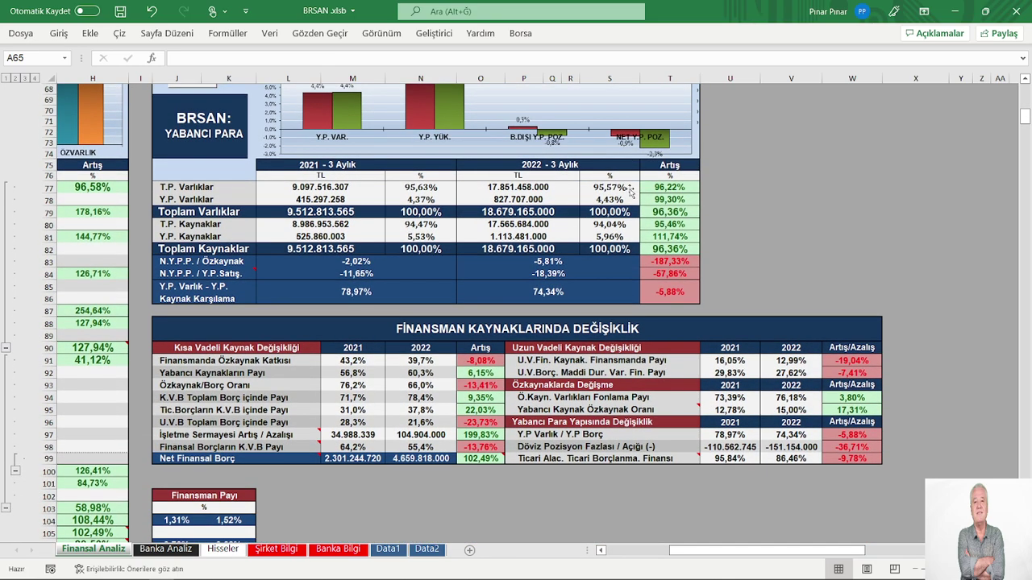
pyautogui.scroll(-2, 628, 187)
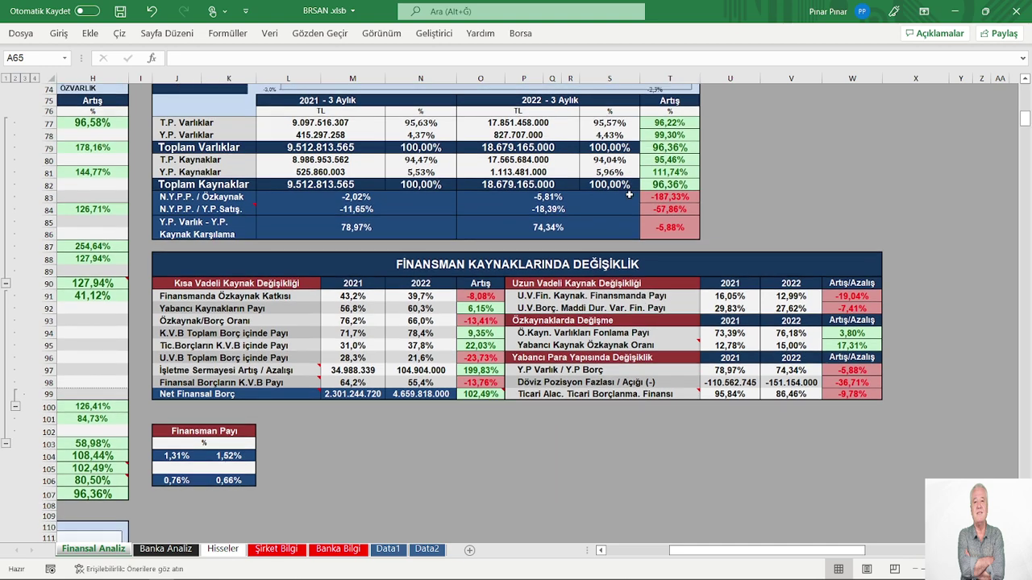
pyautogui.scroll(-1, 629, 195)
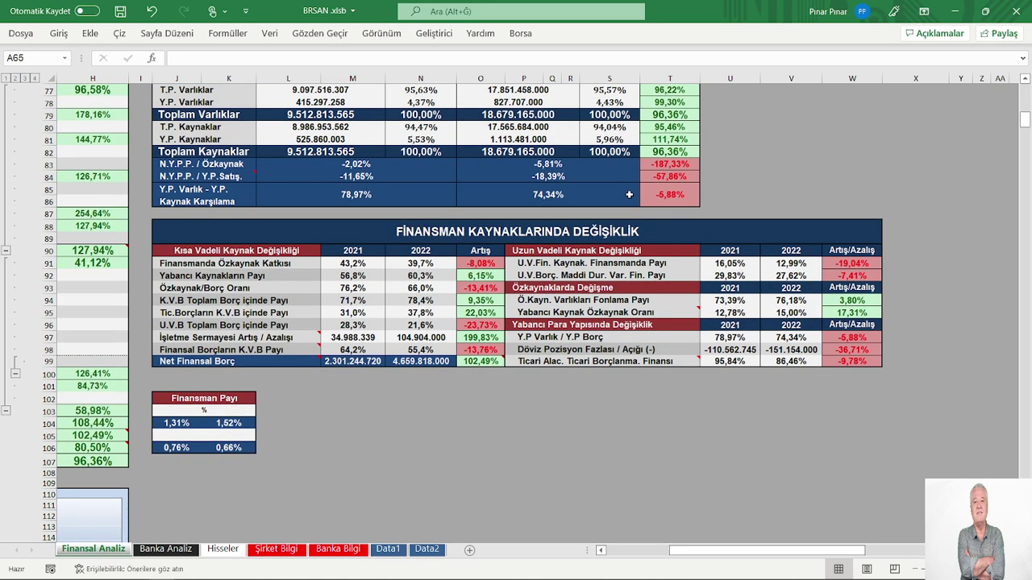
pyautogui.scroll(-1, 629, 194)
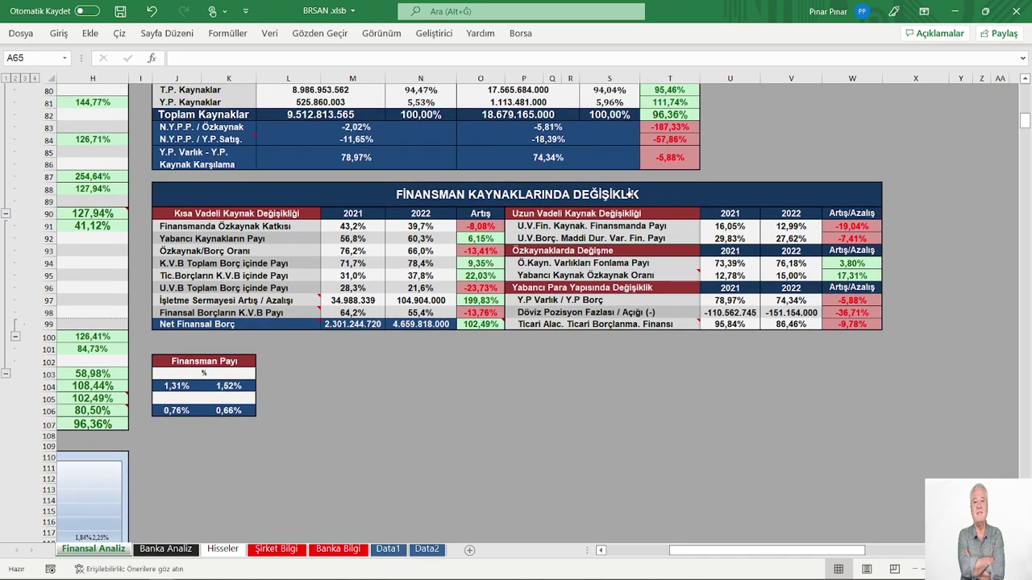
pyautogui.scroll(-1, 459, 219)
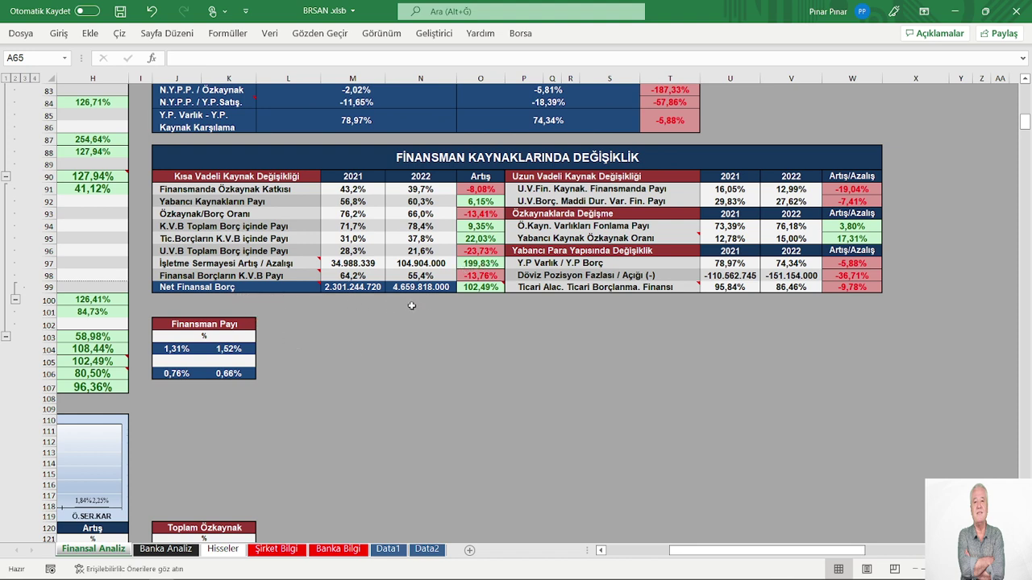
pyautogui.moveTo(479, 290)
pyautogui.moveTo(677, 287)
# Review the ÖZSERMAYE section, comparing paid-in capital, accumulated profits, reserves and total equity for both quarters, along with the balance sheet check
pyautogui.click(618, 551)
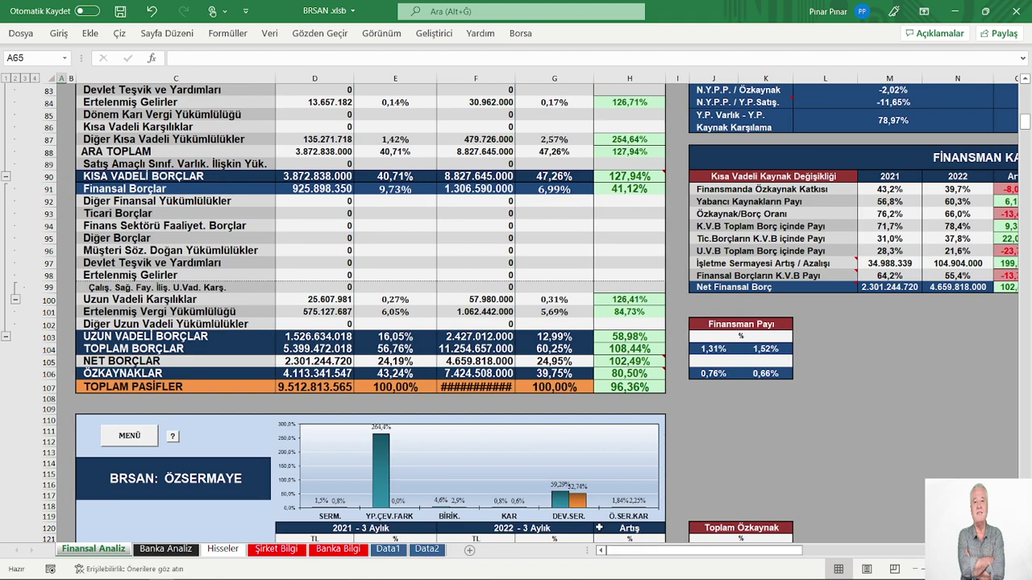
pyautogui.scroll(-4, 521, 410)
pyautogui.scroll(-4, 522, 410)
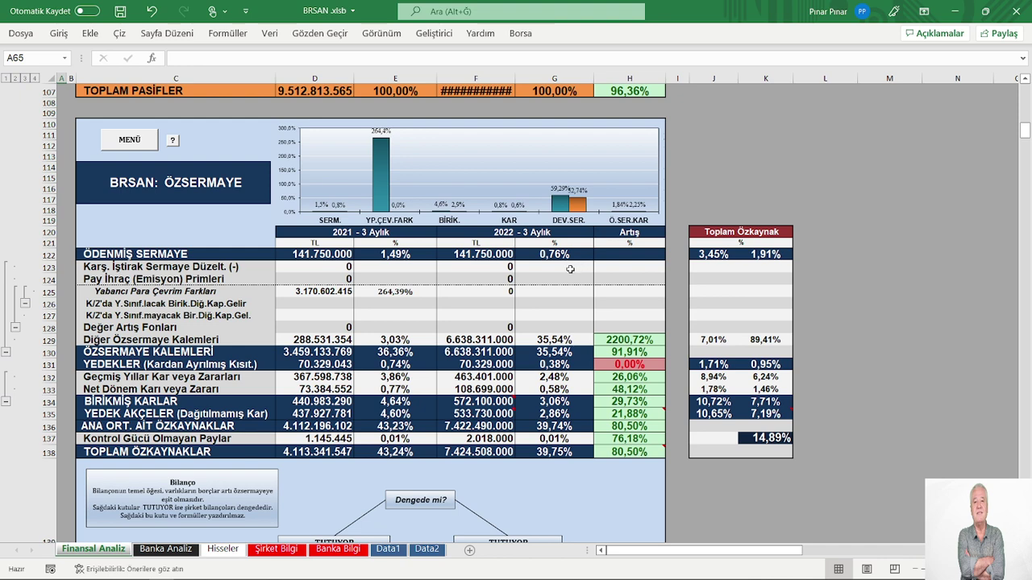
pyautogui.scroll(-1, 570, 269)
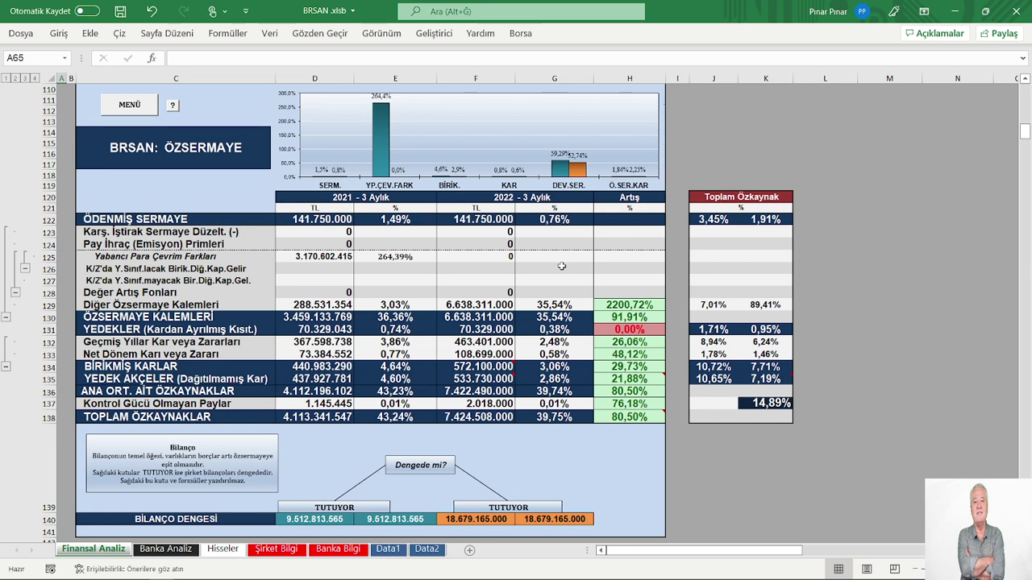
pyautogui.scroll(-2, 561, 266)
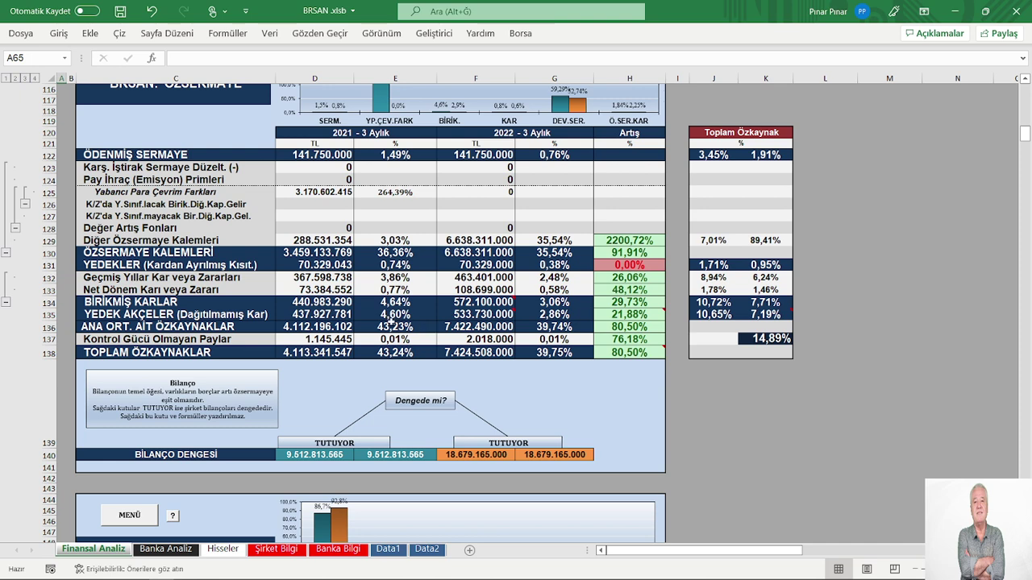
pyautogui.moveTo(468, 321)
pyautogui.scroll(3, 472, 334)
# Open the partner profitability (O.K.O.) analysis from the main menu, compare it with the company profitability diagram, and return to the menu
pyautogui.click(150, 143)
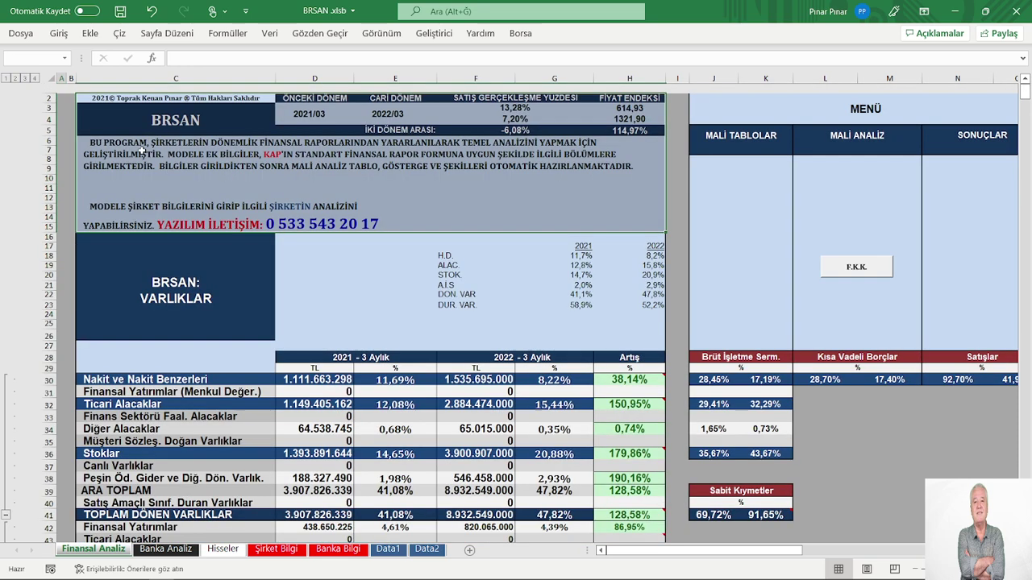
pyautogui.click(981, 308)
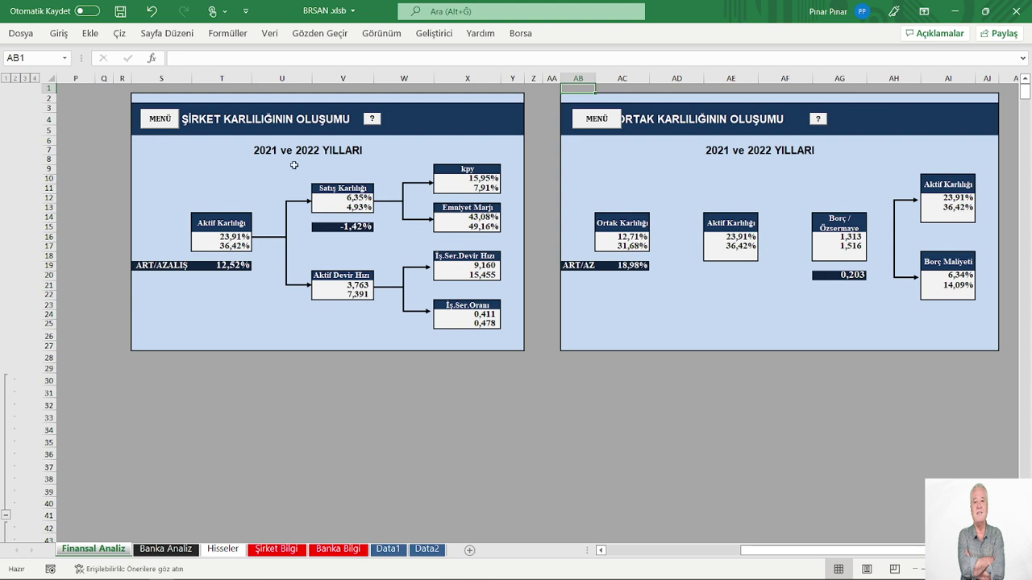
pyautogui.click(160, 118)
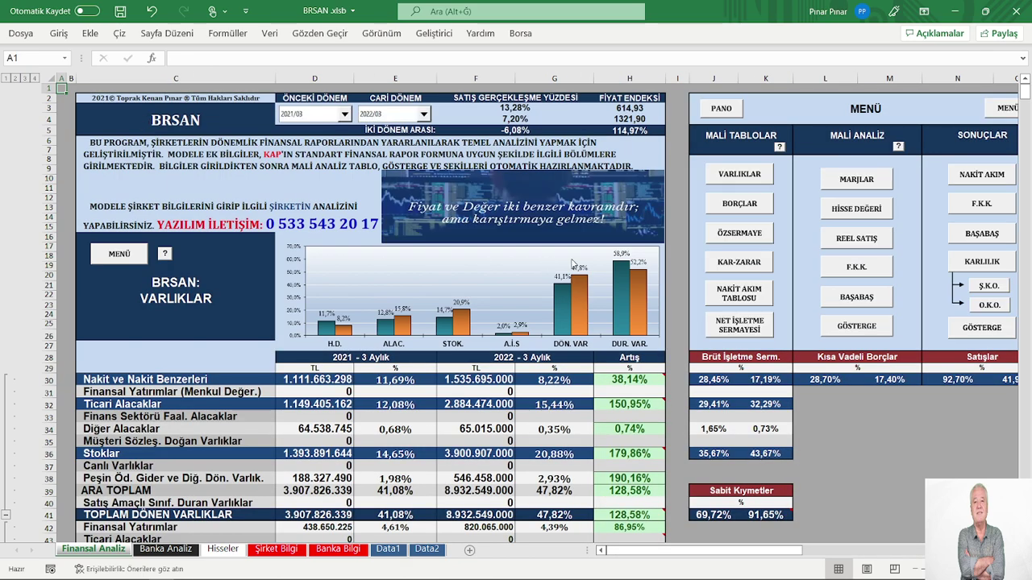
# Open the KAR-ZARAR section, glance at its revenue and cost rows, and return to the main menu
pyautogui.click(732, 265)
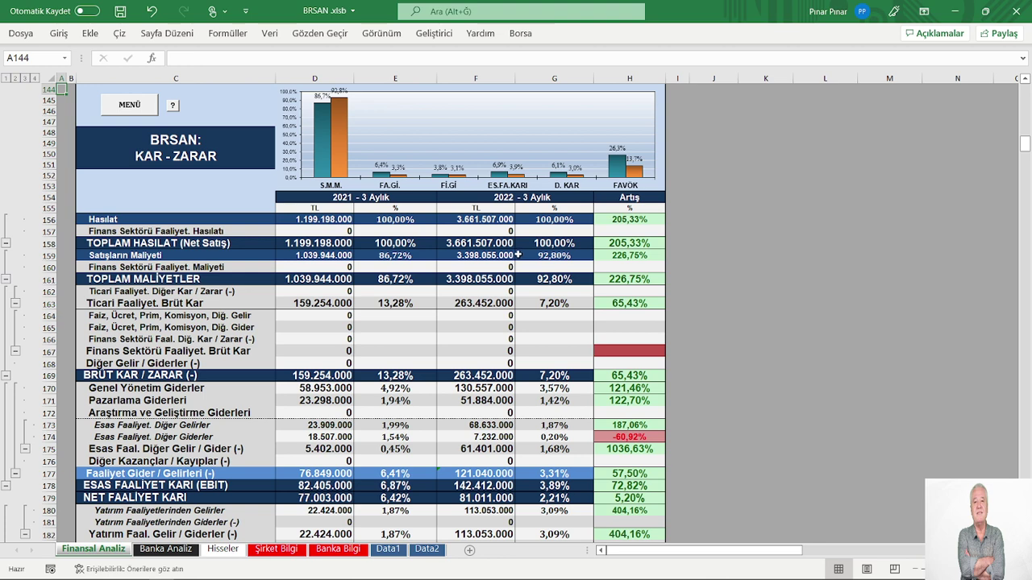
pyautogui.scroll(1, 411, 257)
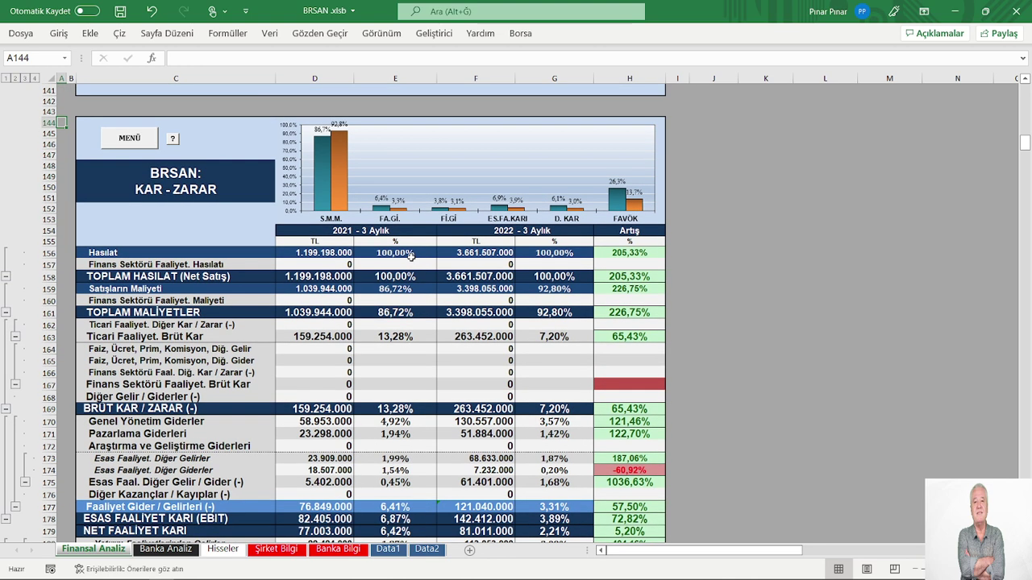
pyautogui.click(114, 138)
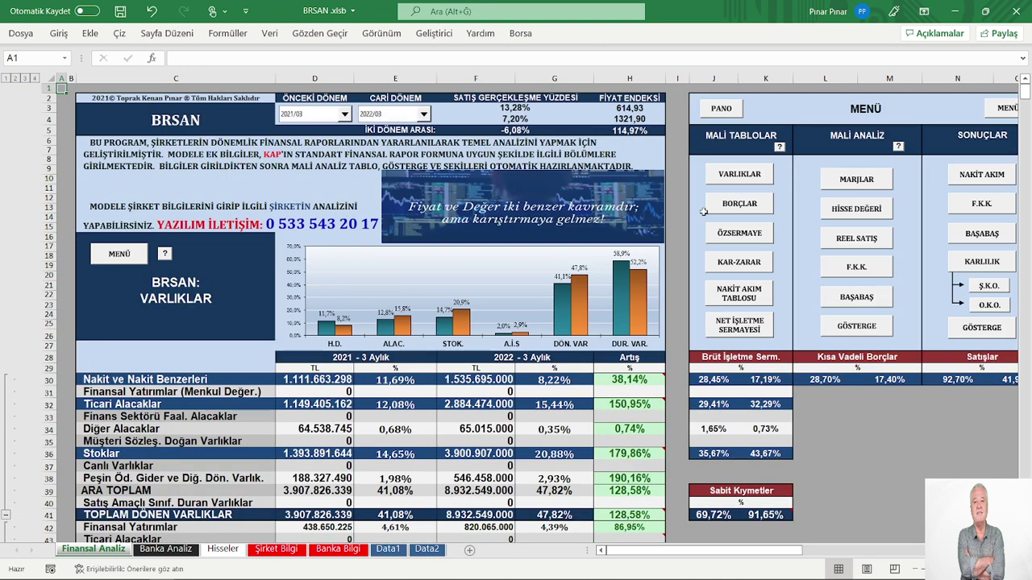
# Reopen the REEL SATIŞ analysis and compare the 2021 and 2022 export and import percentage bars
pyautogui.click(839, 239)
pyautogui.scroll(-3, 625, 279)
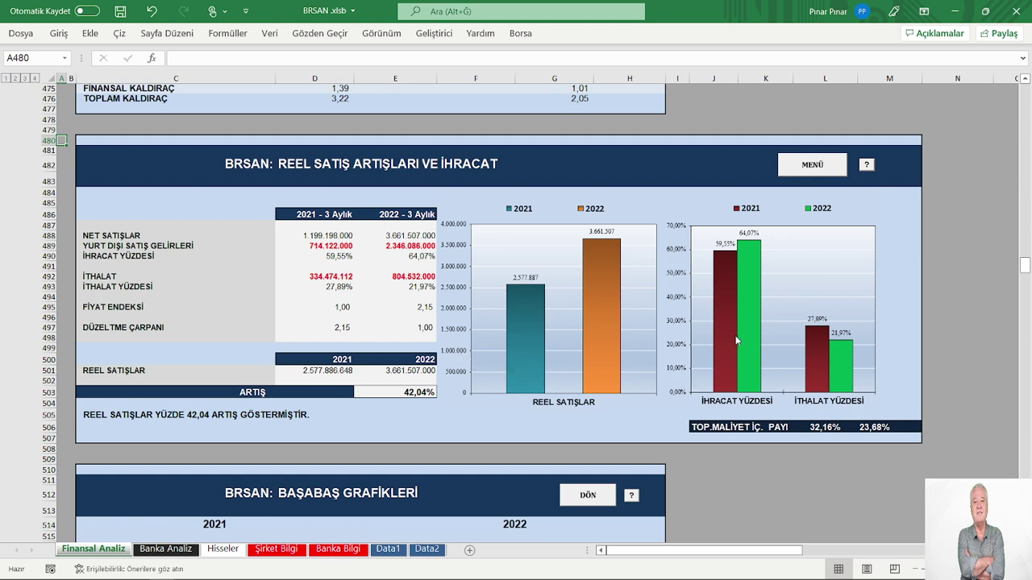
pyautogui.moveTo(753, 314)
pyautogui.moveTo(844, 369)
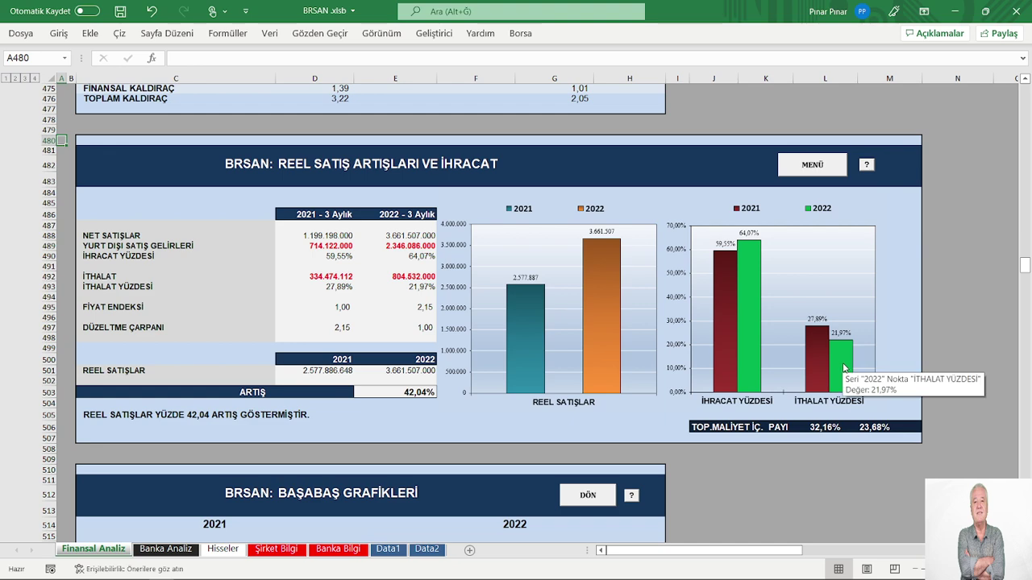
# Go back to the KAR-ZARAR section through the main menu and review the net sales, total costs and gross profit rows
pyautogui.click(814, 165)
pyautogui.click(740, 262)
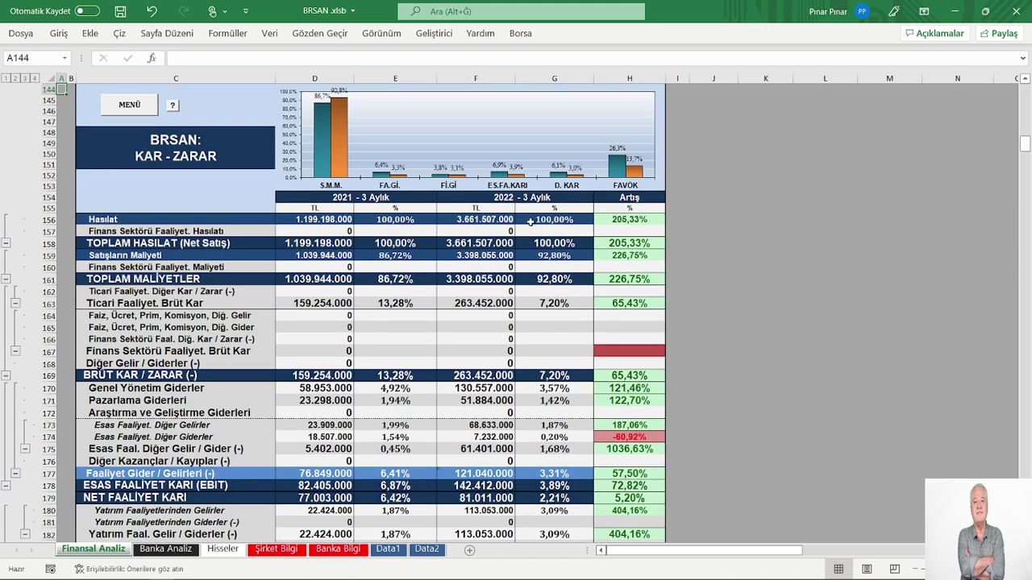
pyautogui.scroll(1, 530, 221)
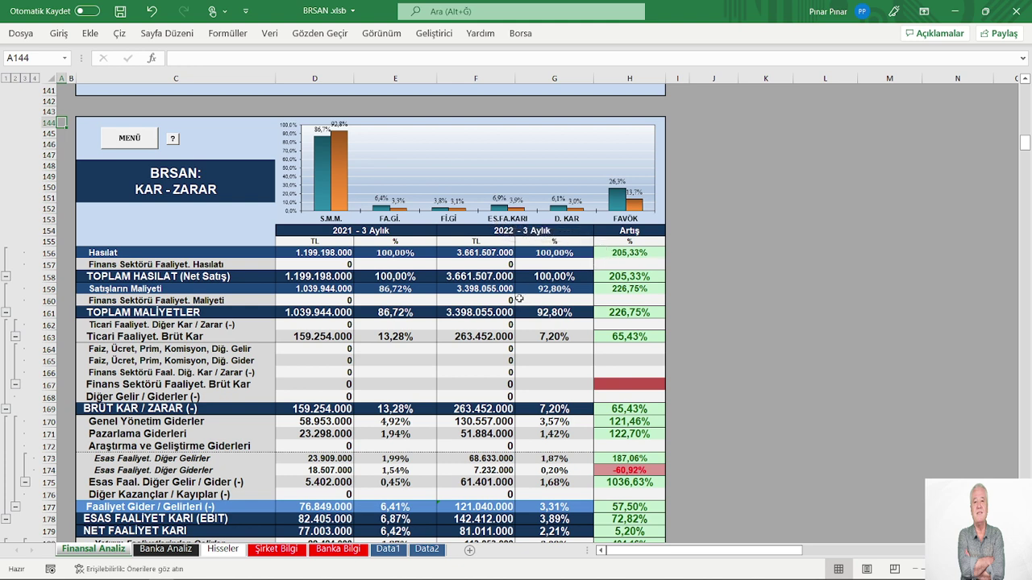
pyautogui.scroll(-1, 501, 284)
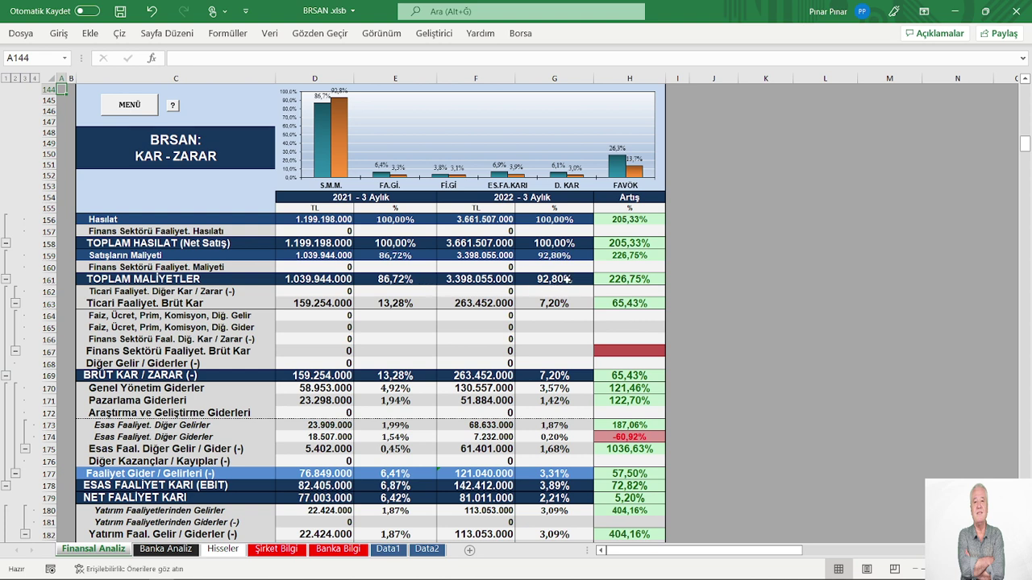
pyautogui.scroll(-3, 564, 279)
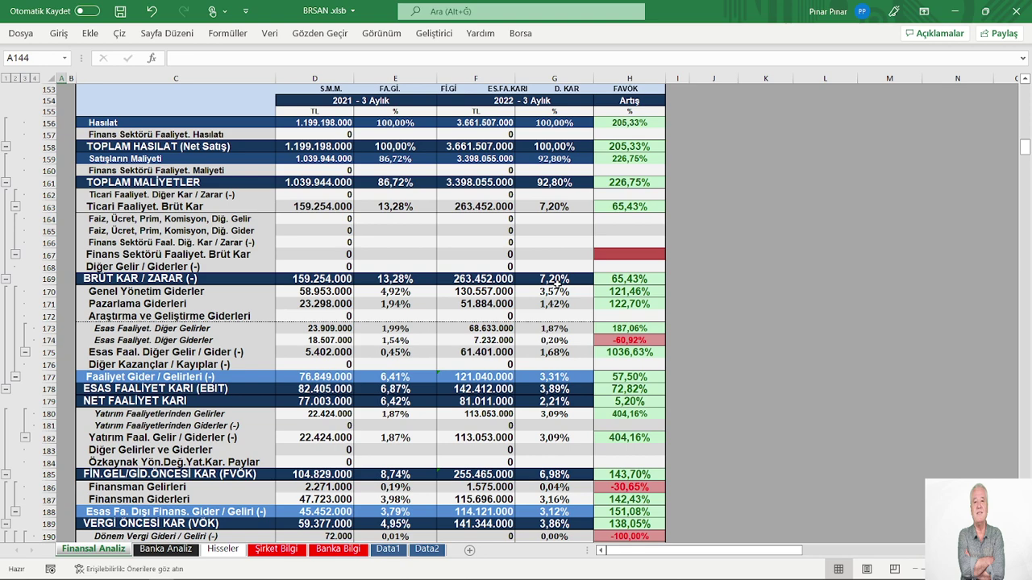
# Examine the remaining KAR-ZARAR rows, from operating profit and financing expenses to net period profit, earnings per share and FAVÖK
pyautogui.scroll(-3, 556, 282)
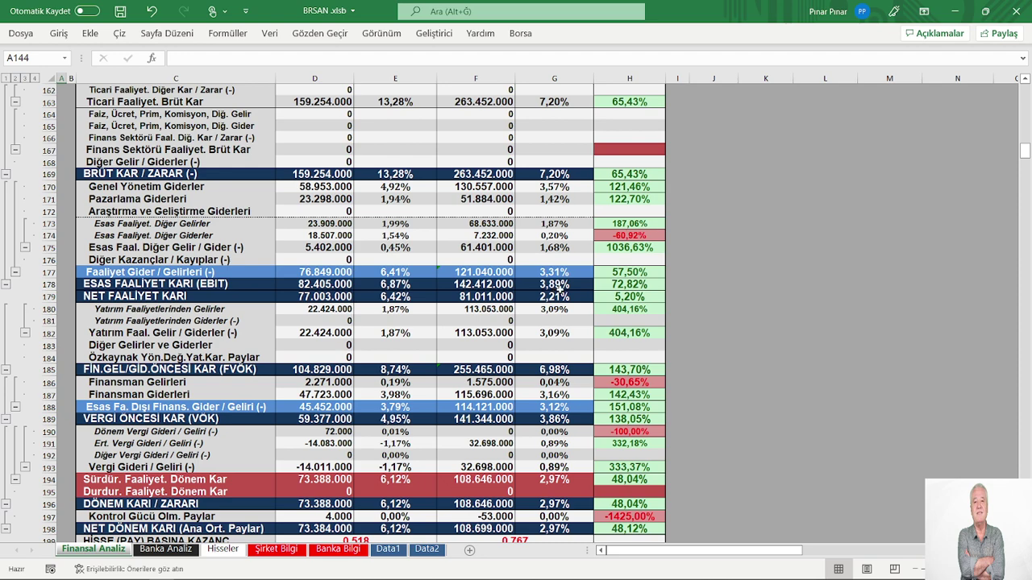
pyautogui.scroll(-2, 556, 286)
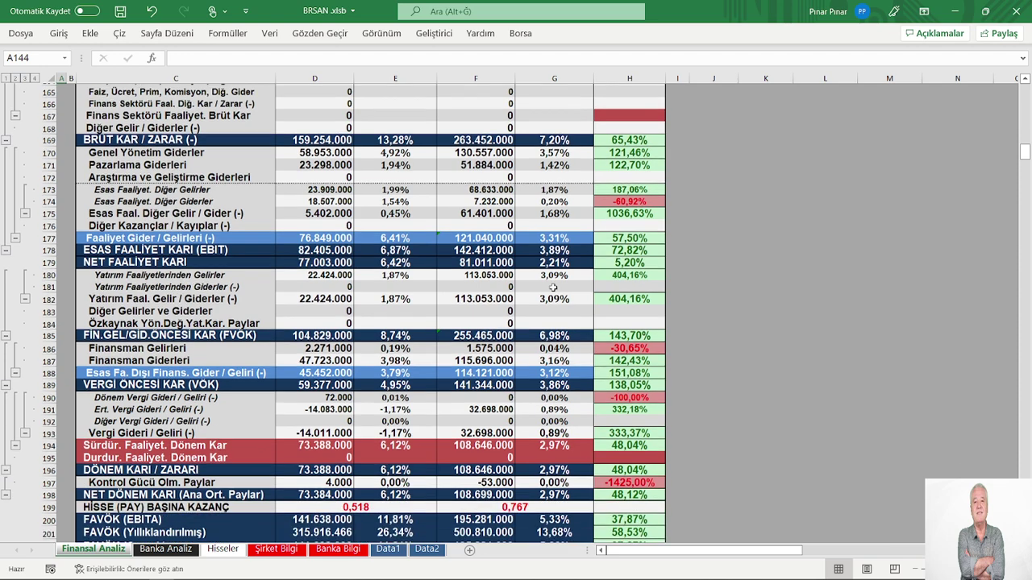
pyautogui.scroll(-1, 540, 287)
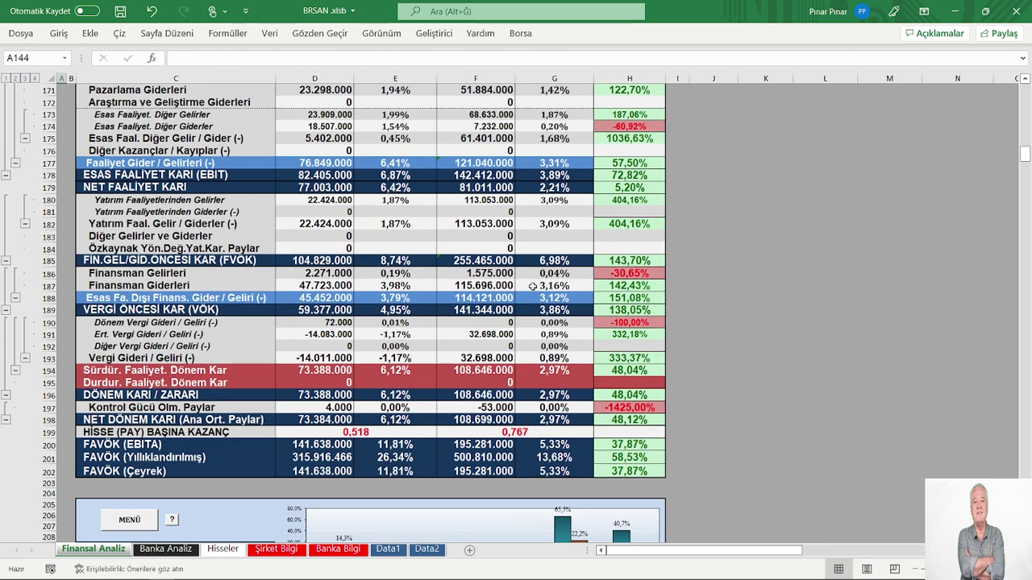
pyautogui.scroll(-1, 513, 284)
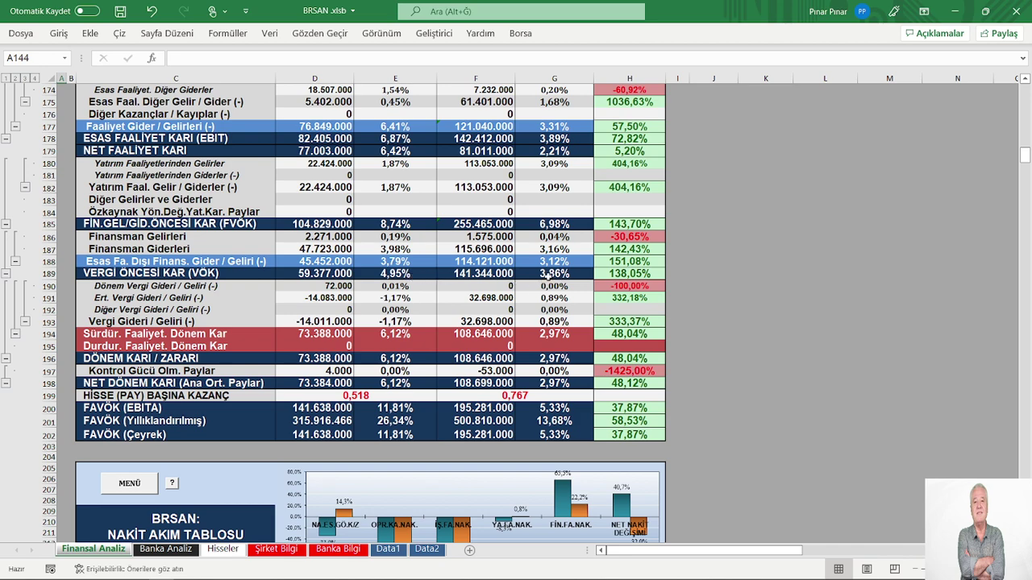
pyautogui.scroll(-3, 546, 276)
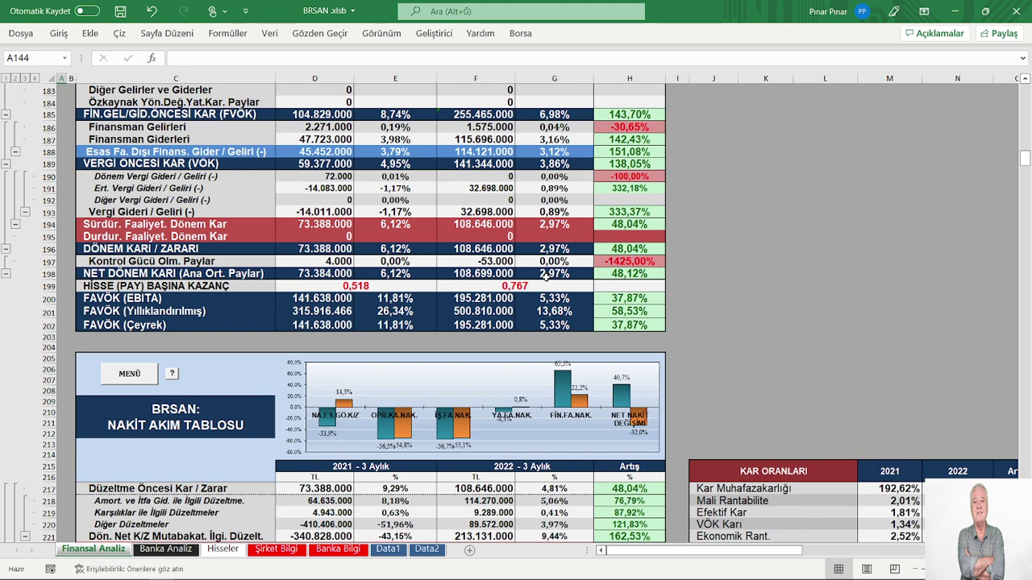
pyautogui.scroll(1, 484, 275)
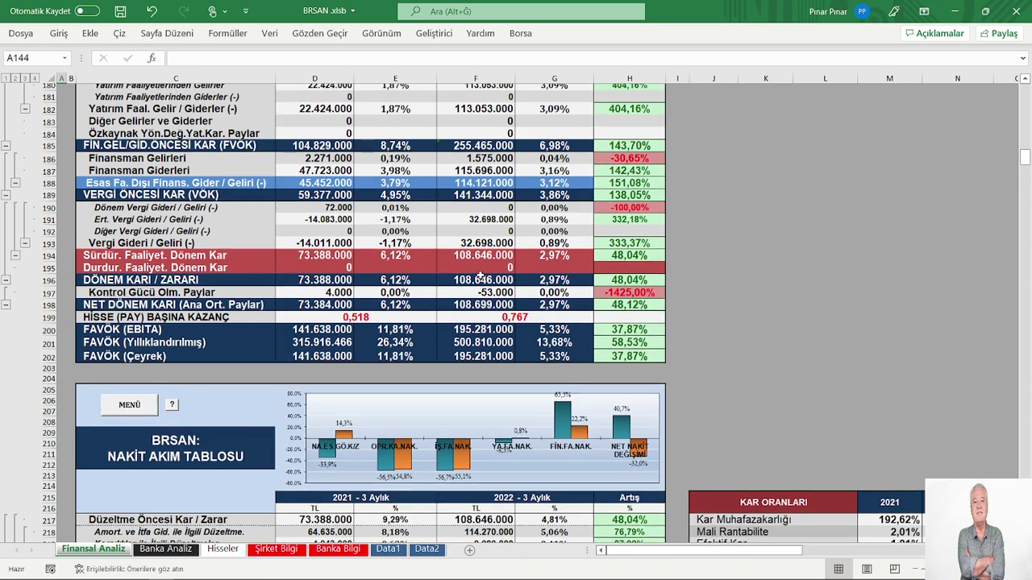
pyautogui.scroll(2, 480, 275)
pyautogui.scroll(-2, 479, 275)
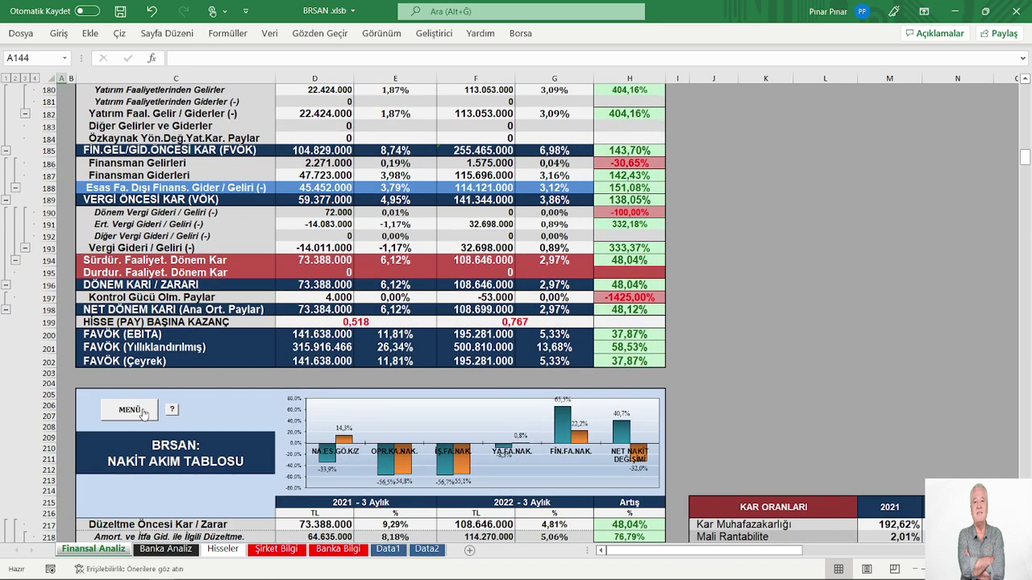
# Review the KAR ORANLARI table beside the cash flow statement, comparing the 2021 and 2022 profitability ratios and their changes
pyautogui.scroll(-5, 144, 413)
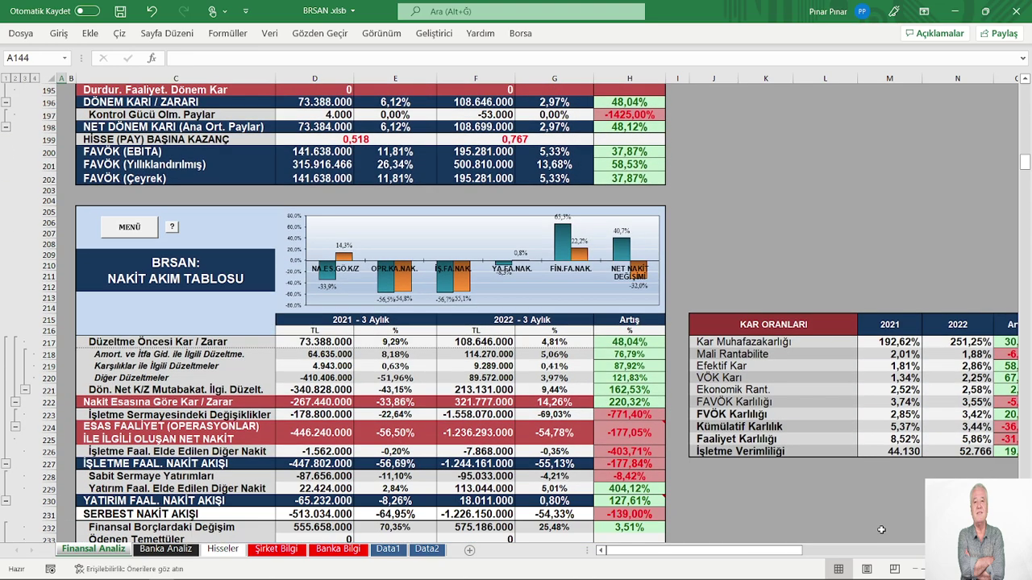
pyautogui.hscroll(3, 833, 513)
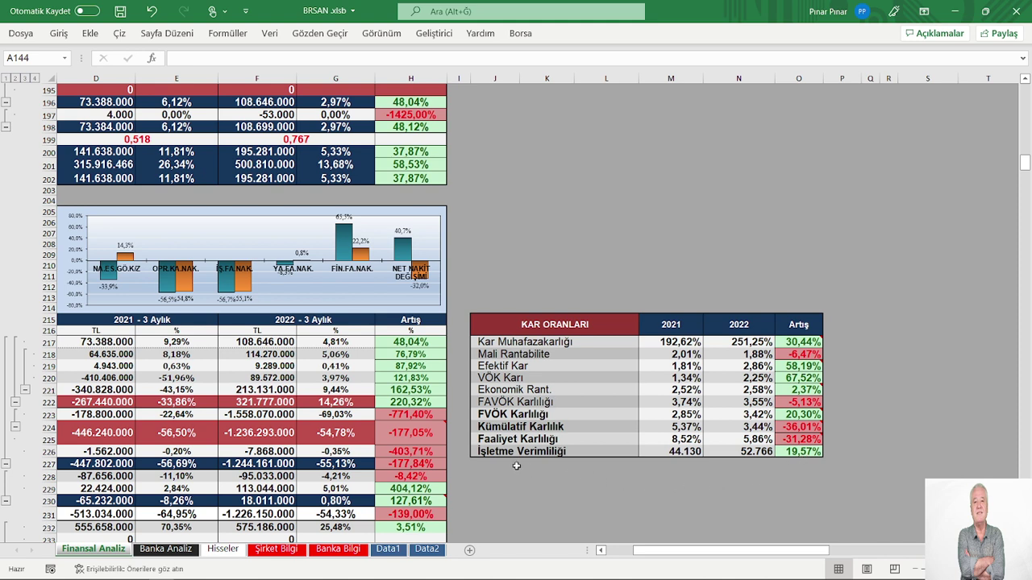
pyautogui.moveTo(794, 442)
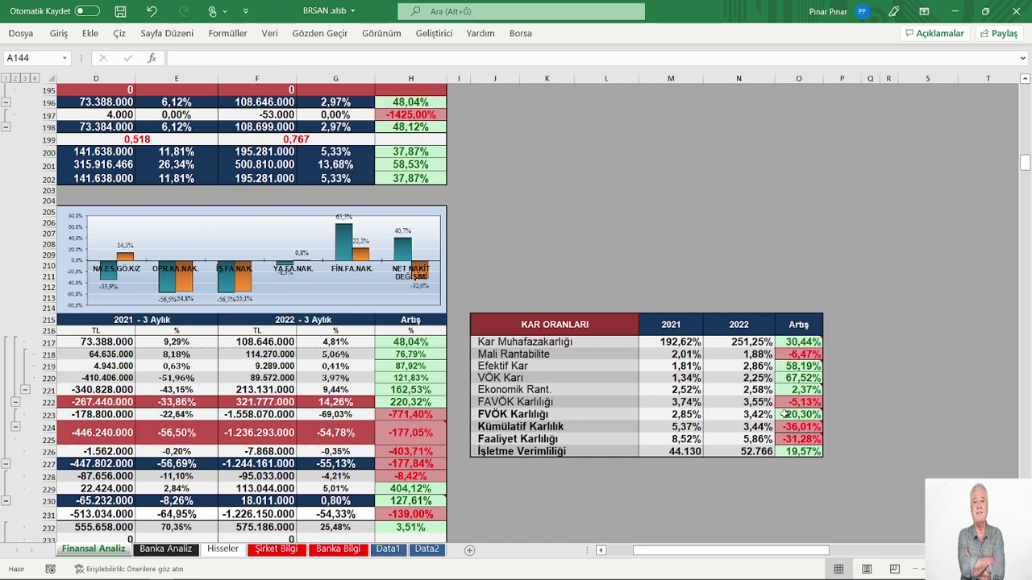
pyautogui.moveTo(803, 418)
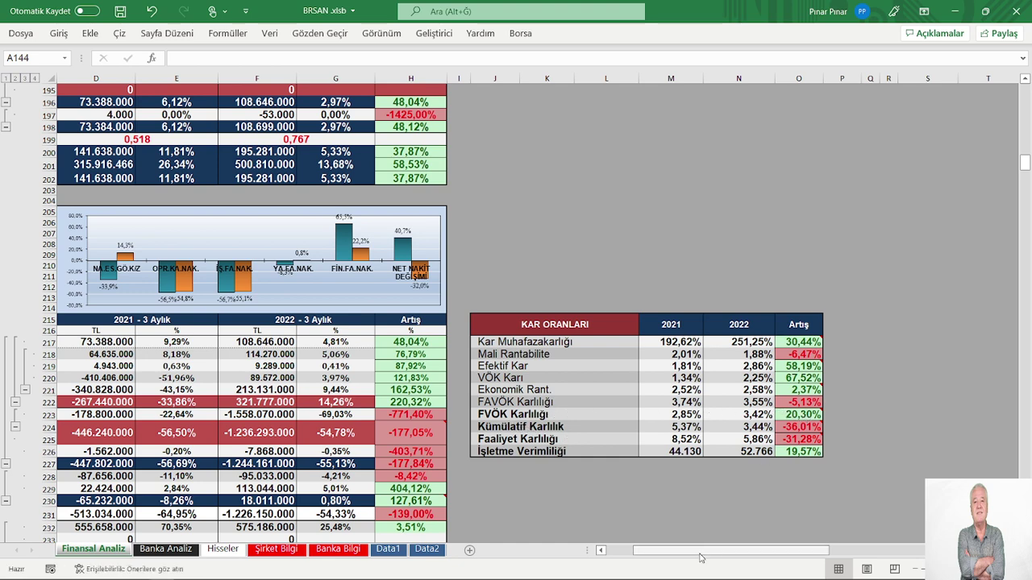
# Open the explanation linked to the NAKİT AKIM TABLOSU and read the NAKİT (PARA) AKIM DEĞERLEME notes on operating, investing and financing cash ratios
pyautogui.click(610, 550)
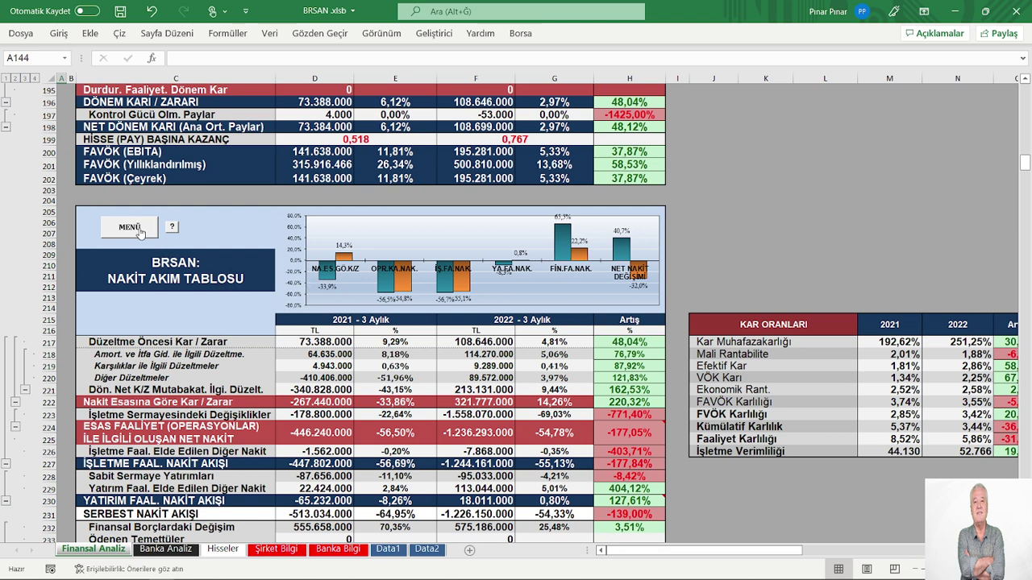
pyautogui.click(172, 228)
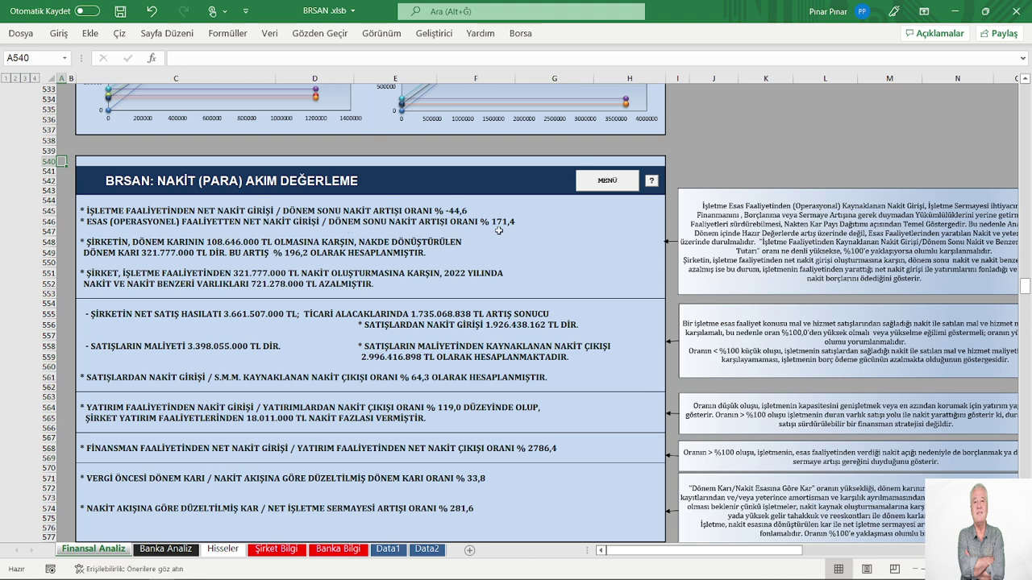
pyautogui.scroll(-1, 503, 229)
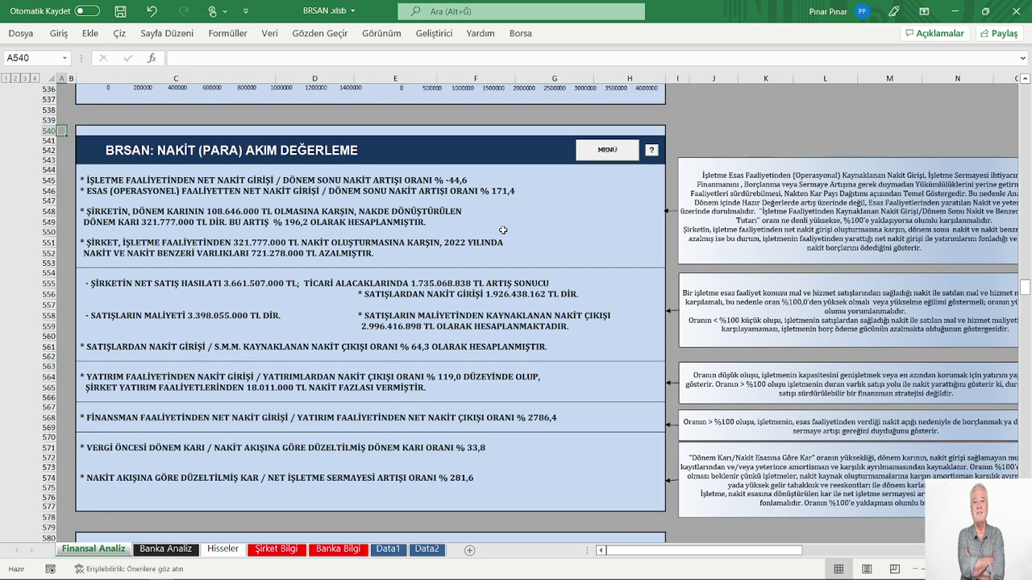
pyautogui.scroll(-2, 502, 230)
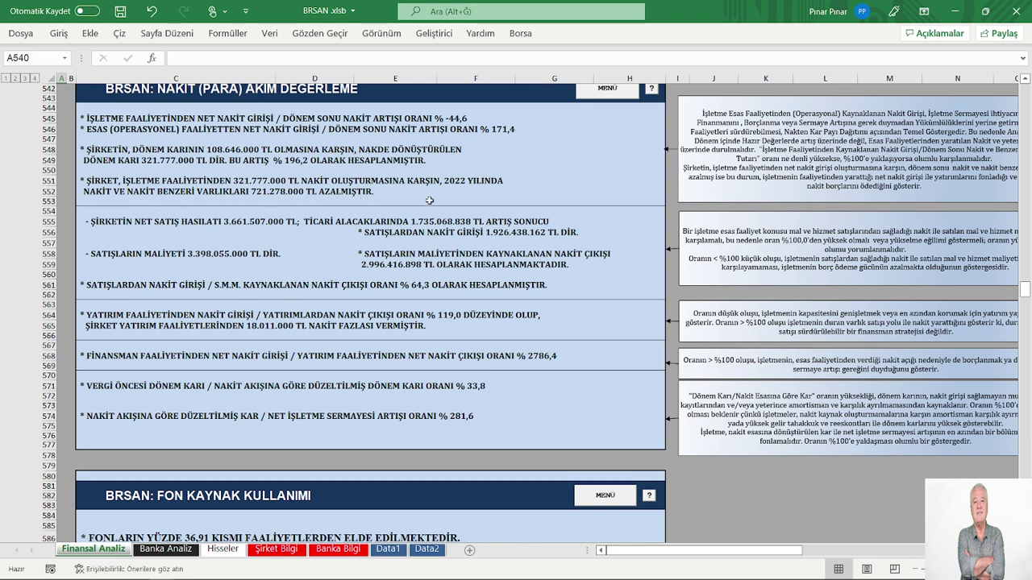
pyautogui.scroll(-2, 429, 200)
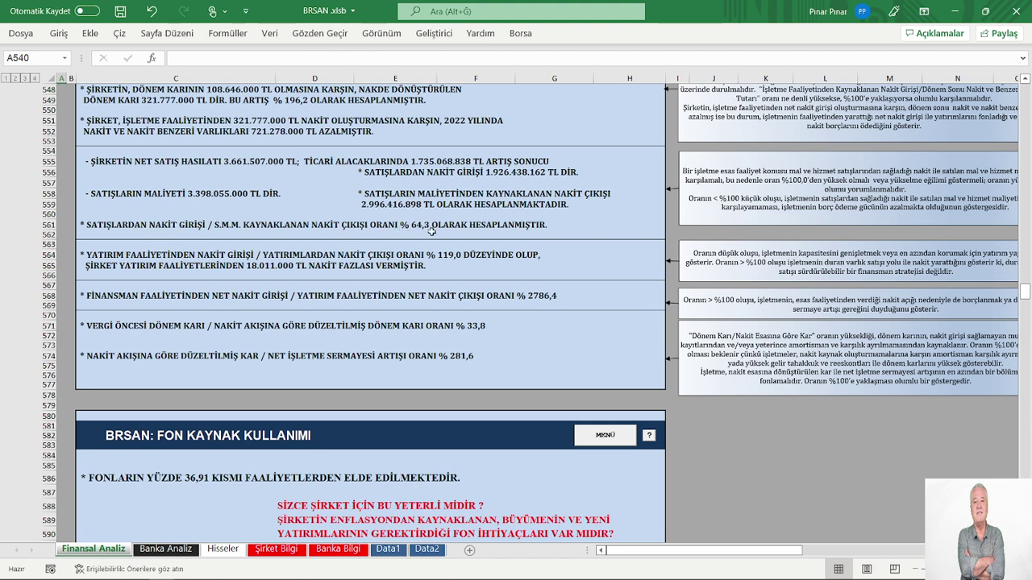
pyautogui.scroll(-2, 432, 231)
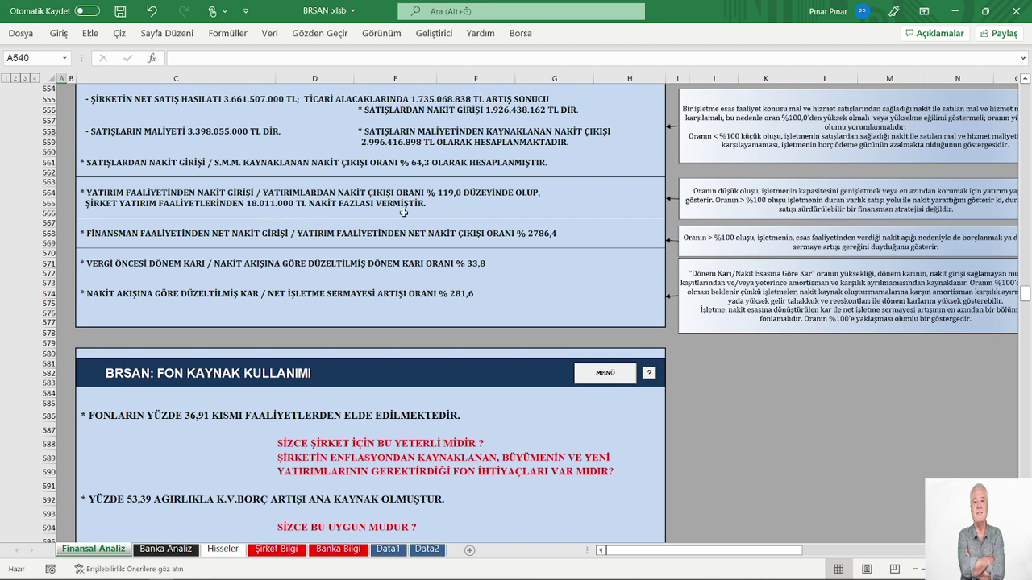
pyautogui.scroll(-2, 403, 212)
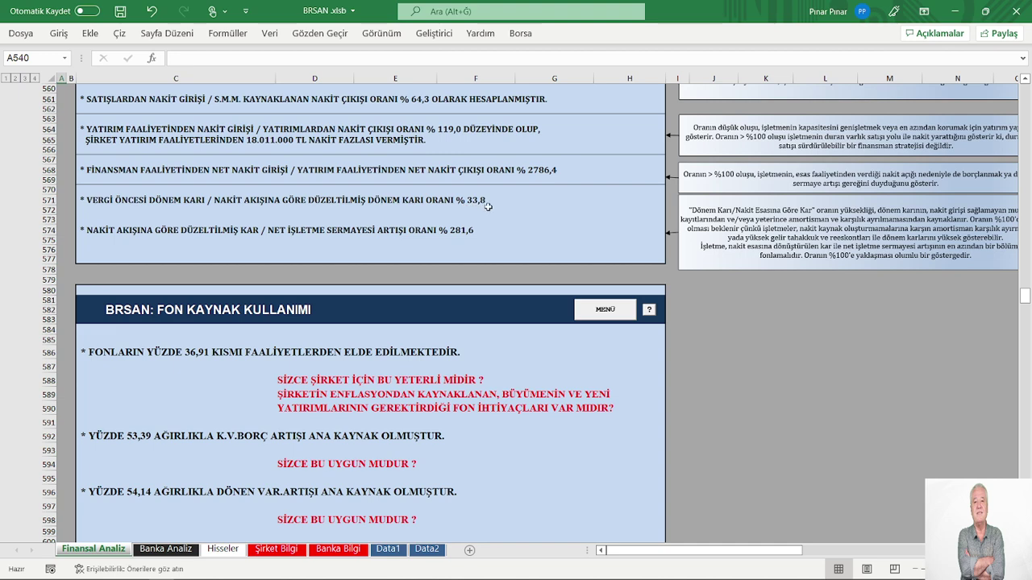
pyautogui.scroll(-4, 488, 207)
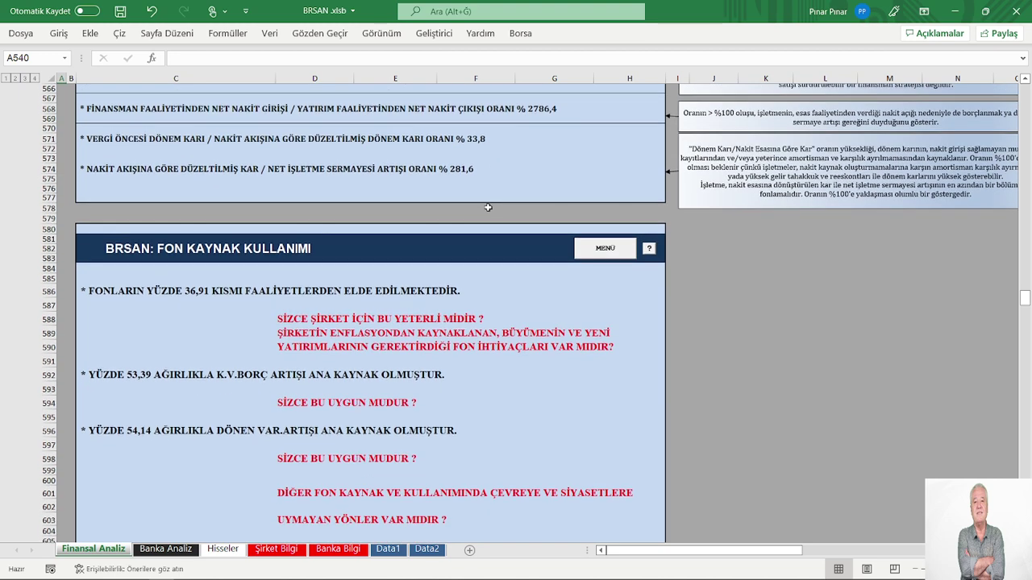
# Read the FON KAYNAK KULLANIMI notes on where the company's funds come from and how they are used
pyautogui.scroll(-1, 486, 207)
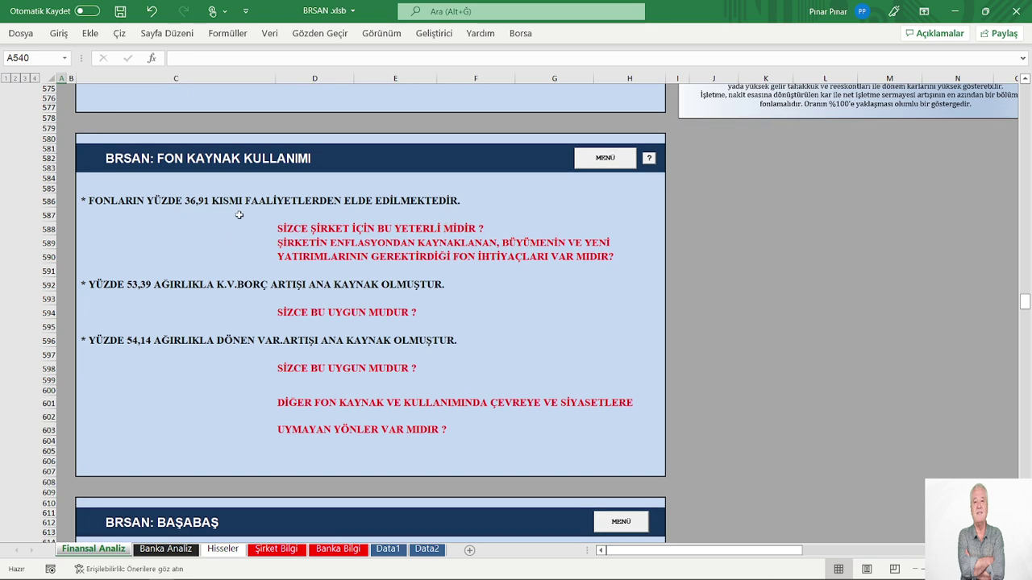
pyautogui.scroll(-2, 239, 215)
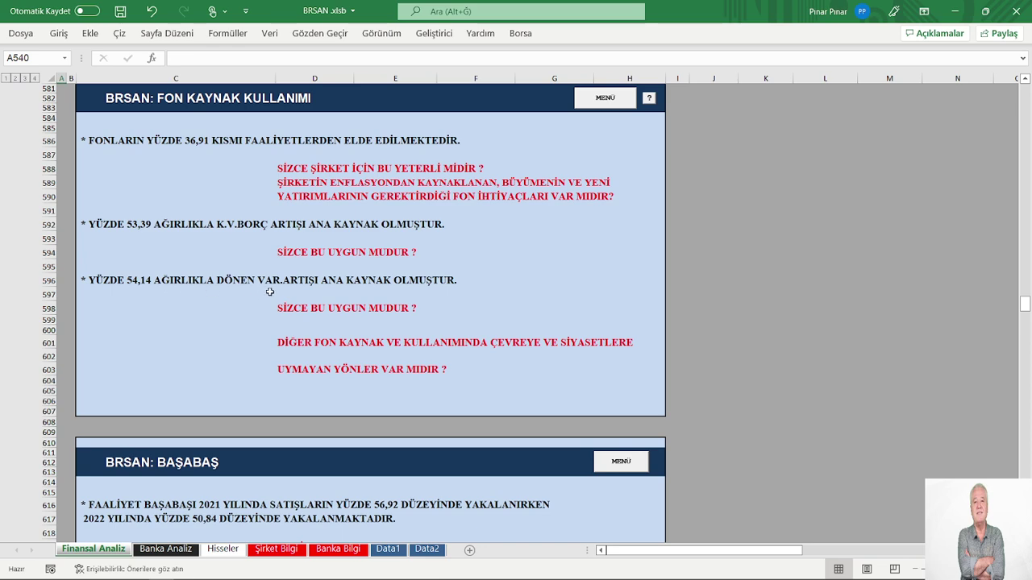
pyautogui.scroll(-1, 267, 292)
pyautogui.scroll(3, 488, 237)
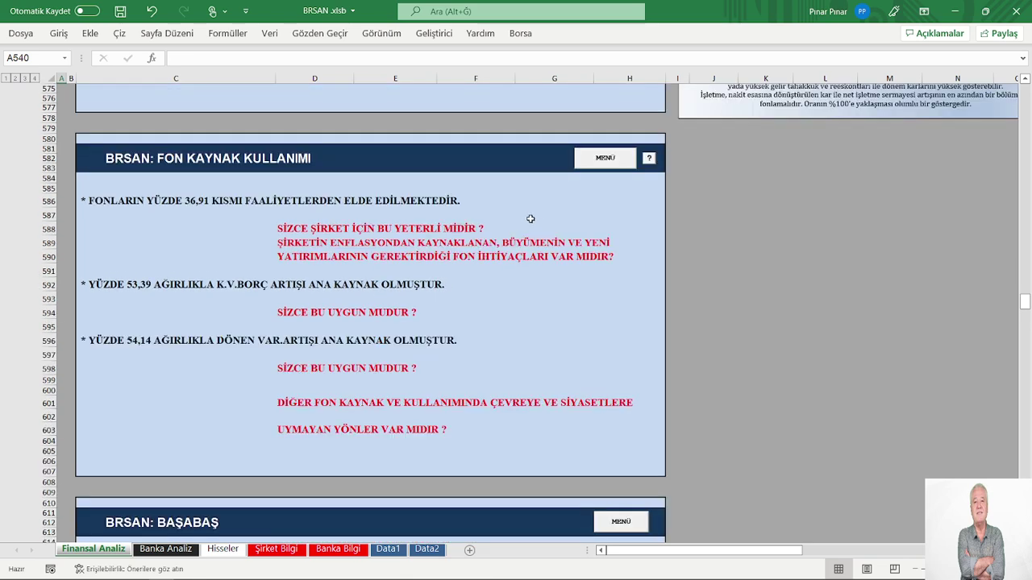
# Go through the main menu to the NET İŞLETME SERMAYESİ section and review the sources, uses and working capital change
pyautogui.click(604, 160)
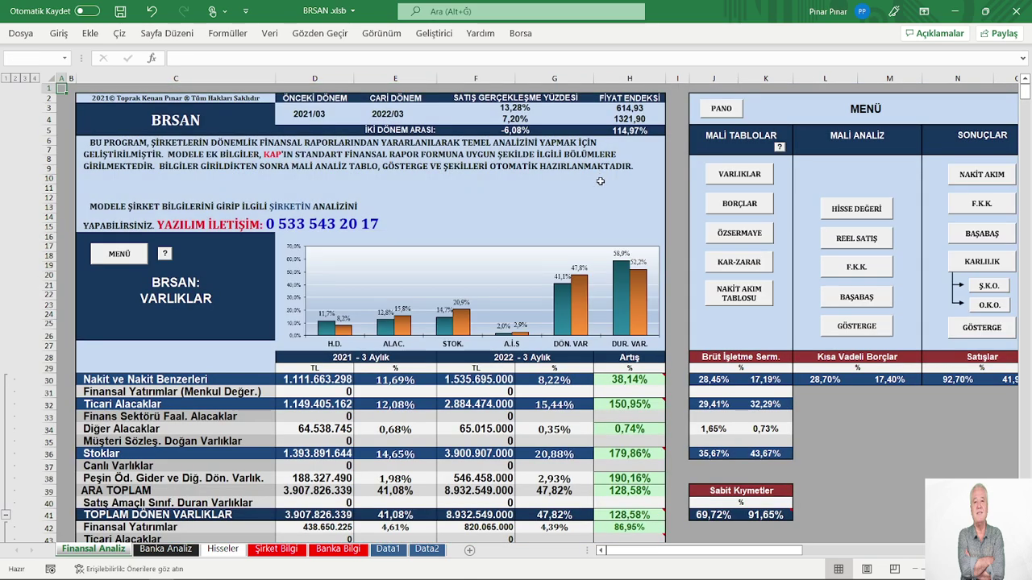
pyautogui.click(726, 333)
pyautogui.scroll(-3, 487, 316)
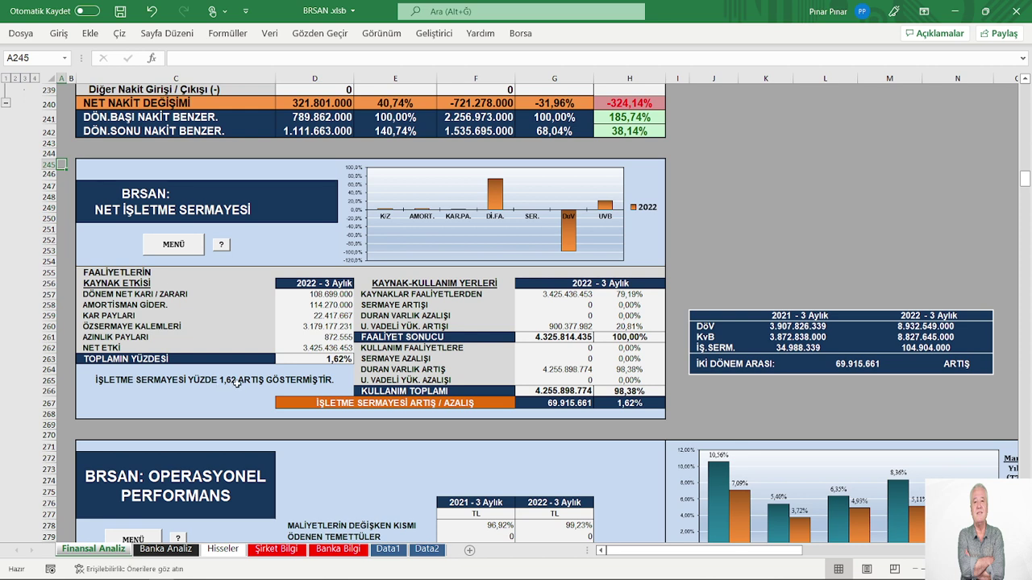
# Open the GÖSTERGE analysis from the main menu and examine the liquidity, activity, fund-generation and efficiency ratios for 2021 and 2022
pyautogui.click(174, 243)
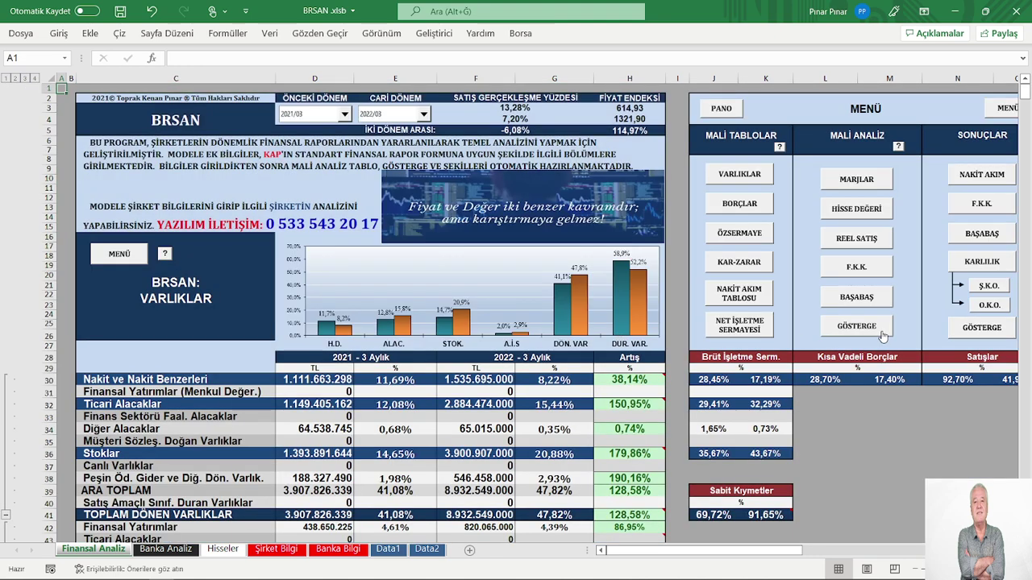
pyautogui.click(856, 326)
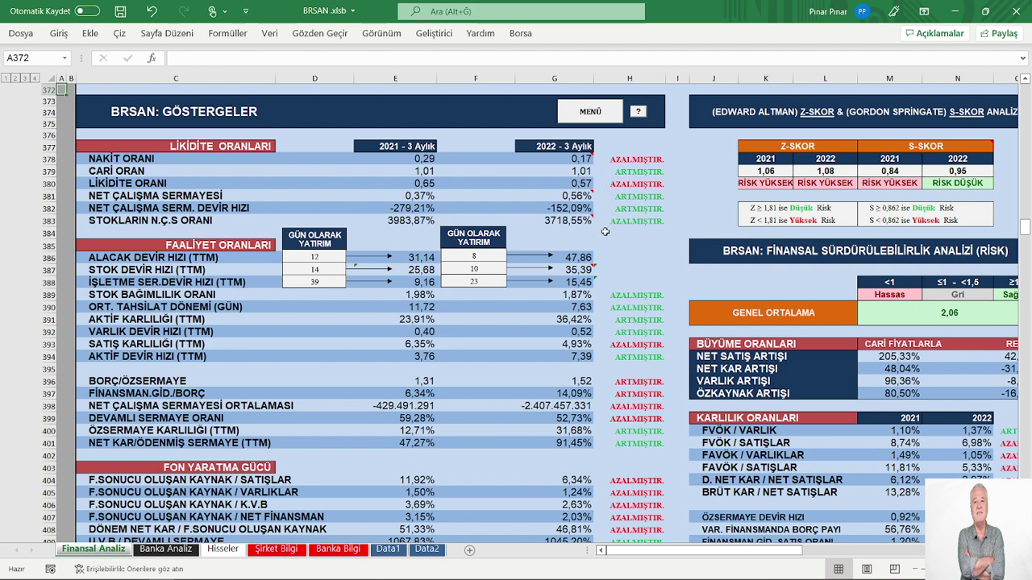
pyautogui.scroll(-3, 605, 231)
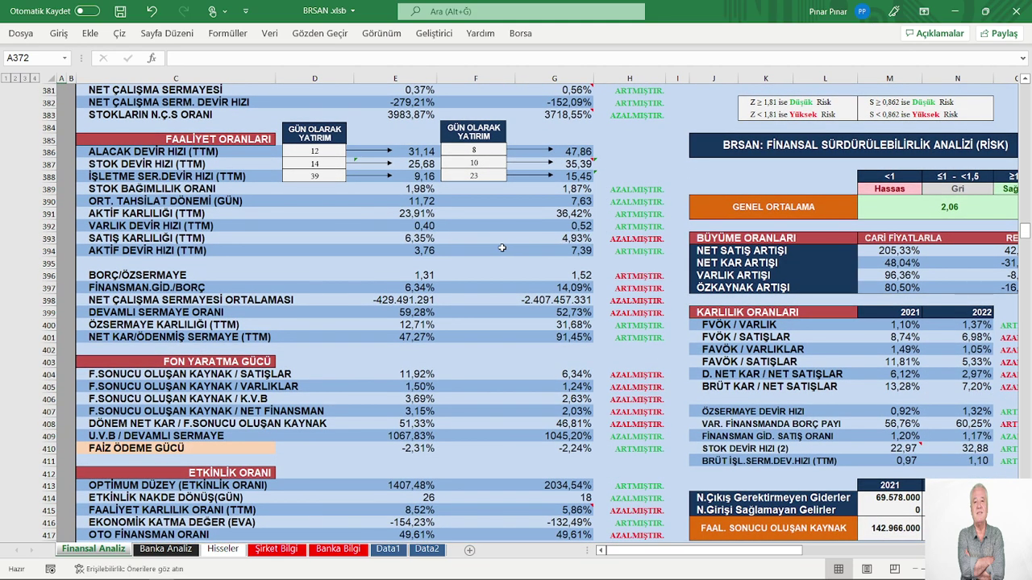
pyautogui.scroll(-4, 625, 234)
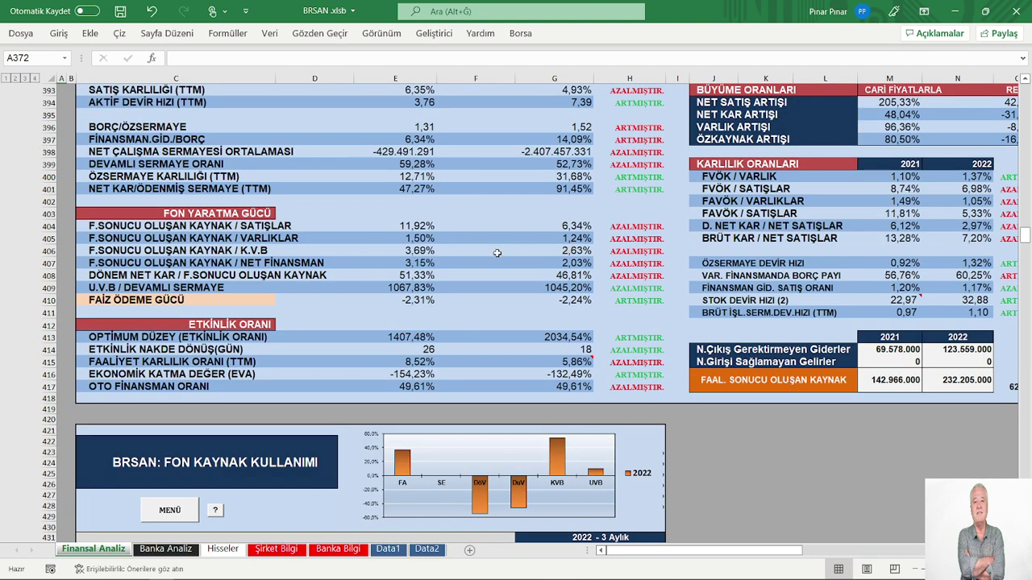
pyautogui.scroll(-2, 497, 253)
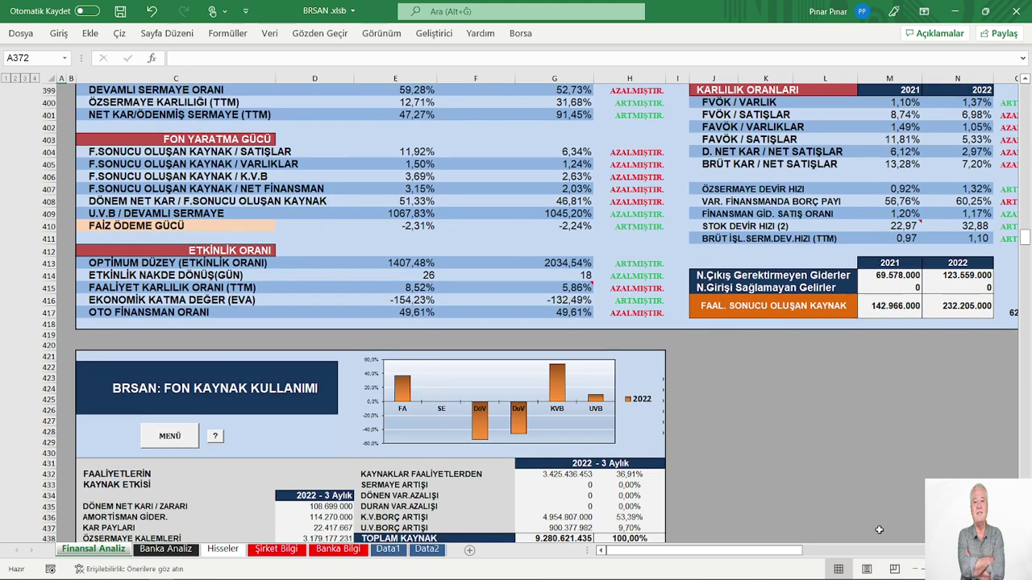
# Review the BÜYÜME ORANLARI and KARLILIK ORANLARI tables and the FAAL. SONUCU OLUŞAN KAYNAK figures beside the indicators
pyautogui.hscroll(3, 794, 495)
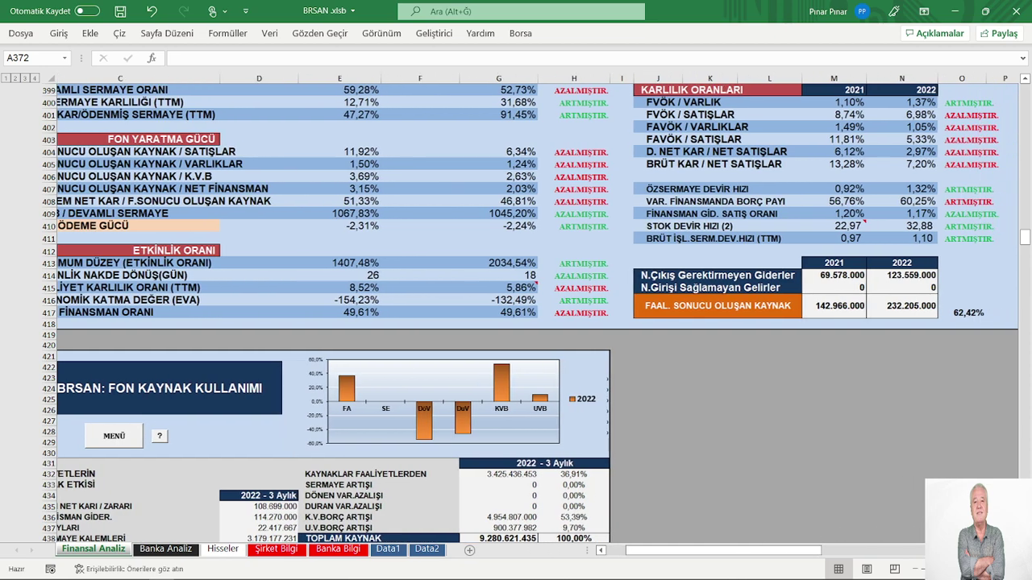
pyautogui.scroll(3, 794, 495)
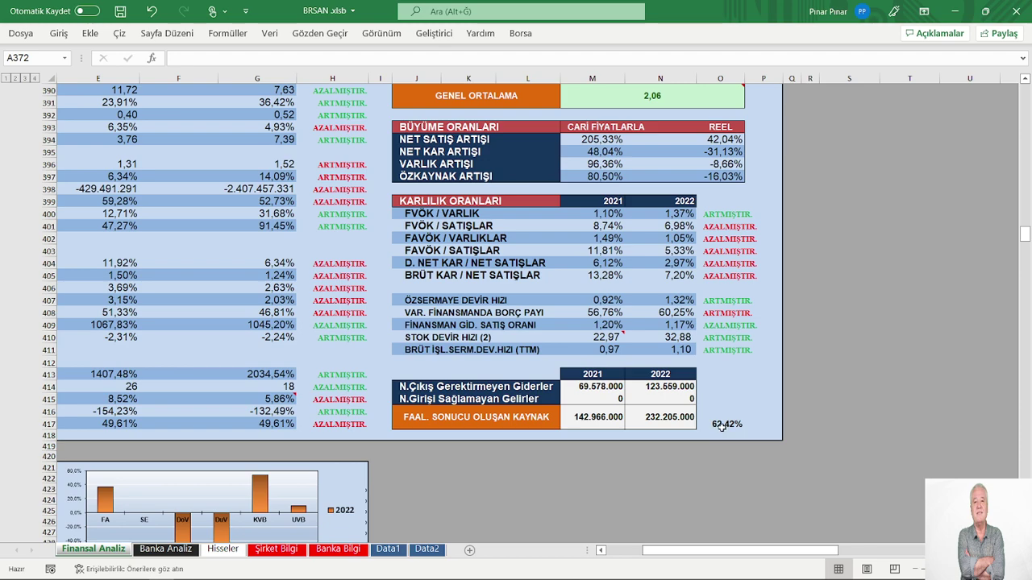
pyautogui.click(615, 557)
pyautogui.scroll(-3, 266, 455)
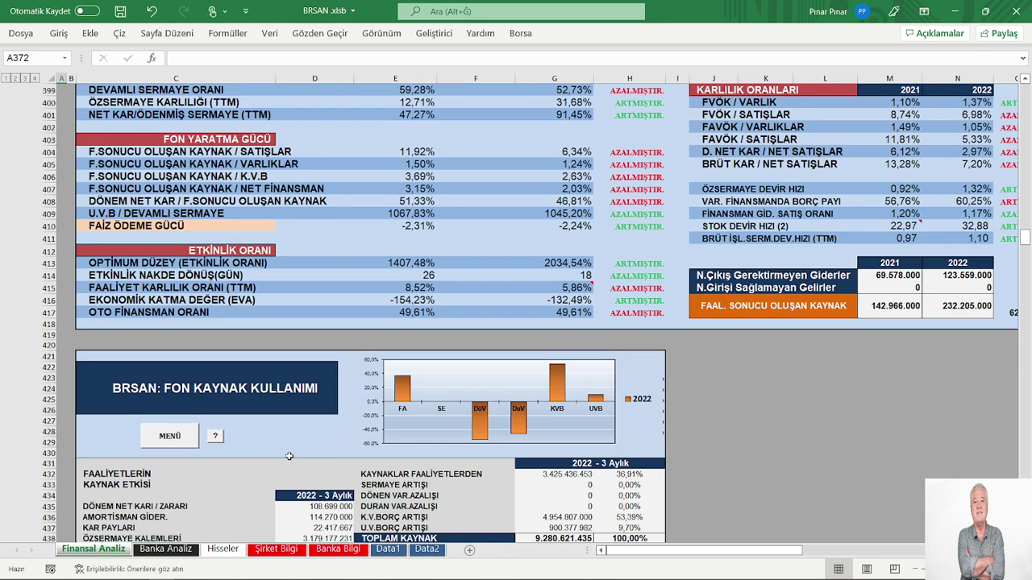
# Open the HİSSE DEĞERİ analysis from the main menu and review the expectations, per-share data, estimated share price and valuation ratios
pyautogui.click(185, 444)
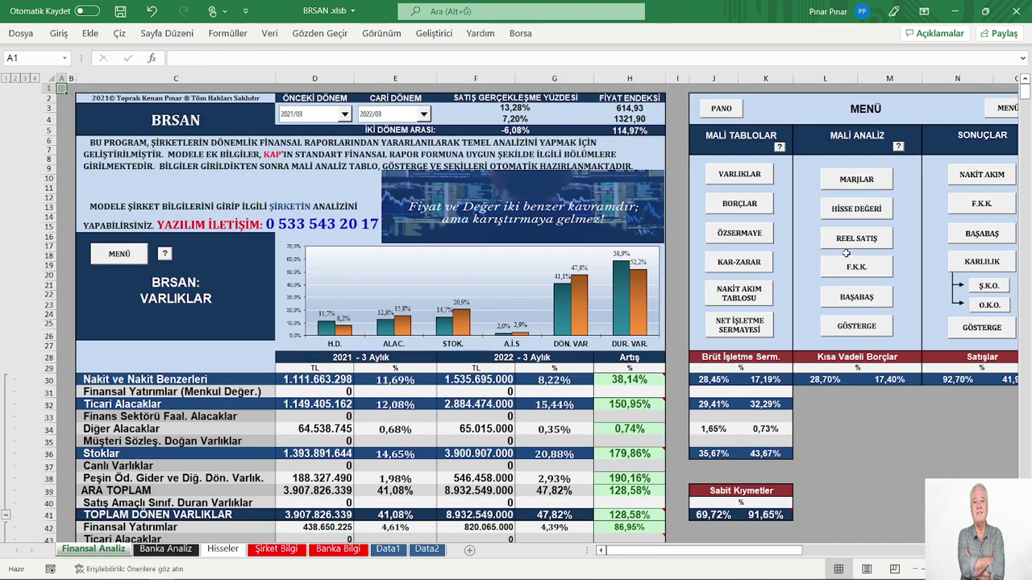
pyautogui.click(848, 211)
pyautogui.scroll(-4, 614, 274)
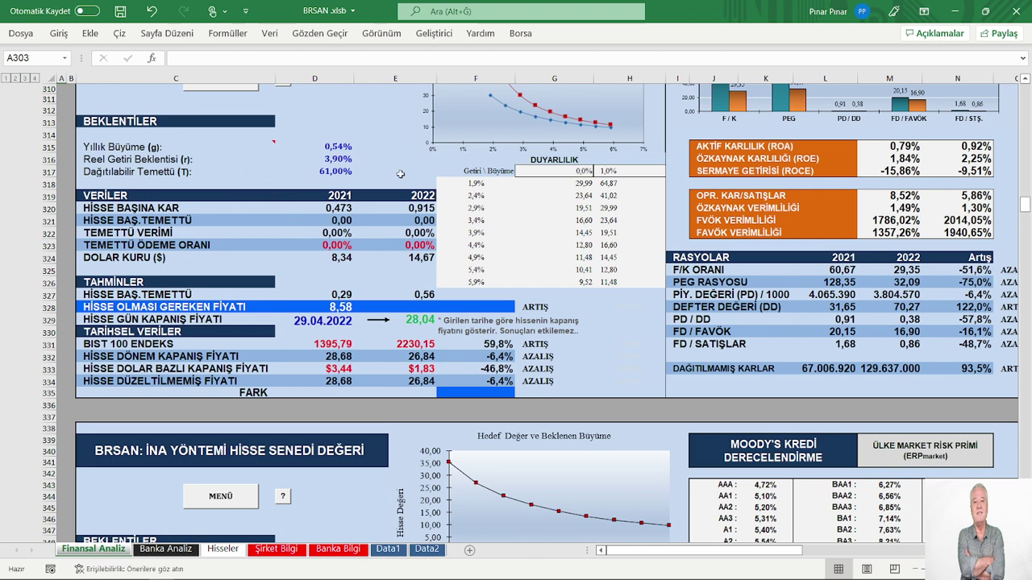
pyautogui.scroll(1, 401, 176)
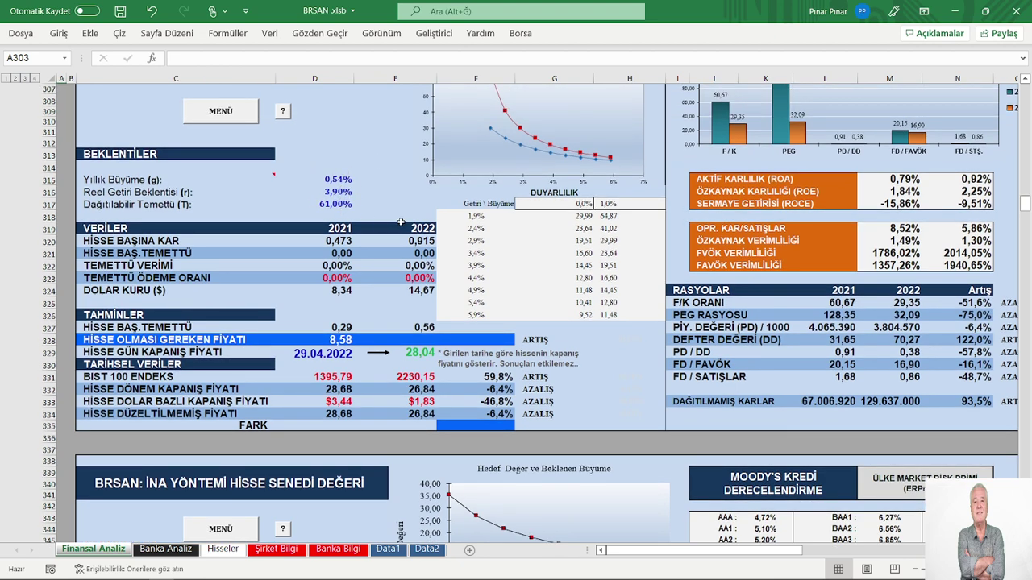
pyautogui.scroll(-1, 400, 222)
pyautogui.scroll(-3, 401, 222)
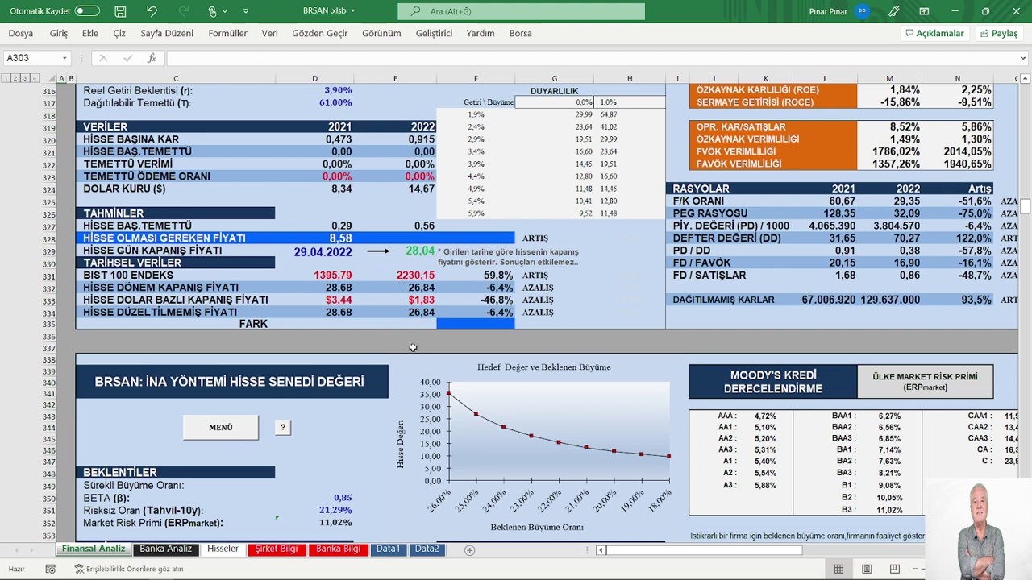
# Check the İNA YÖNTEMİ HİSSE SENEDİ DEĞERİ section and return to the TAHMİNLER and TARİHSEL VERİLER rows of the share valuation
pyautogui.scroll(-6, 447, 339)
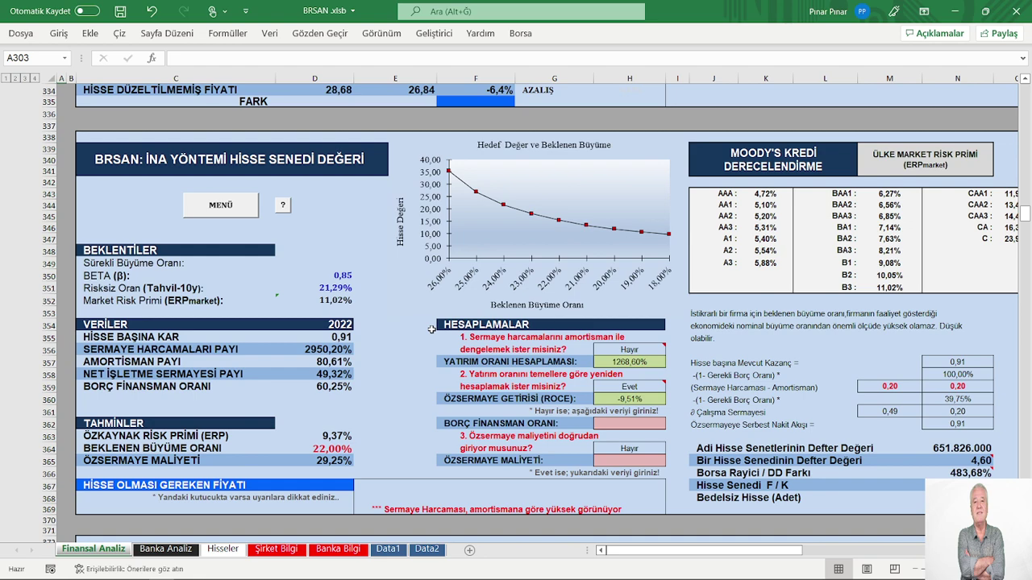
pyautogui.scroll(3, 406, 408)
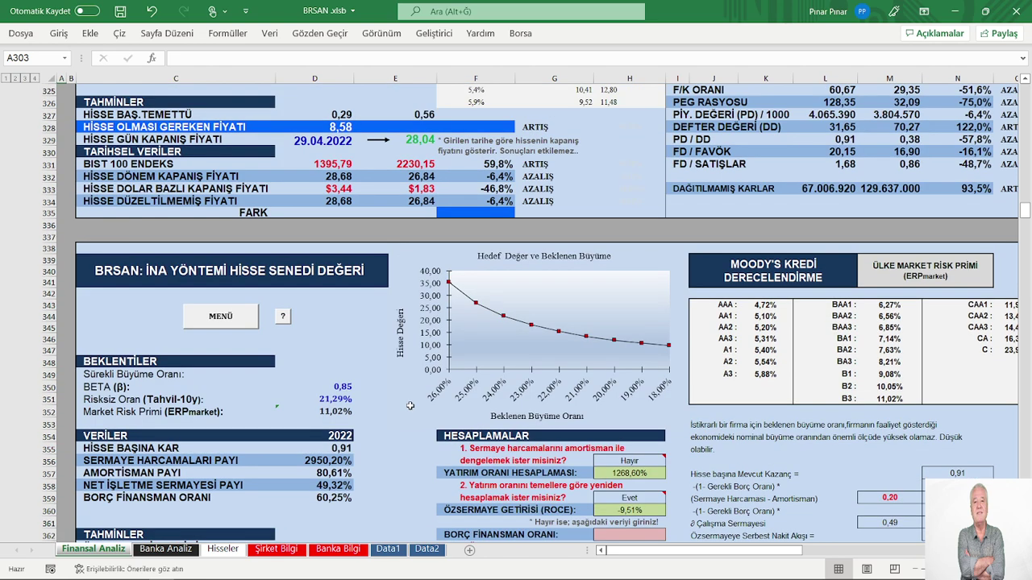
pyautogui.scroll(2, 415, 403)
pyautogui.scroll(1, 427, 395)
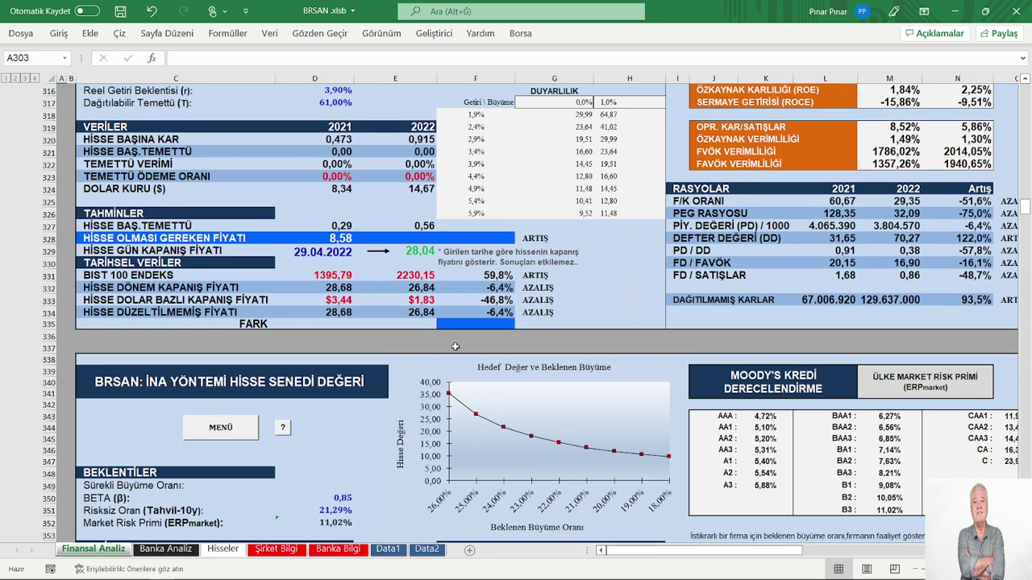
pyautogui.scroll(1, 454, 345)
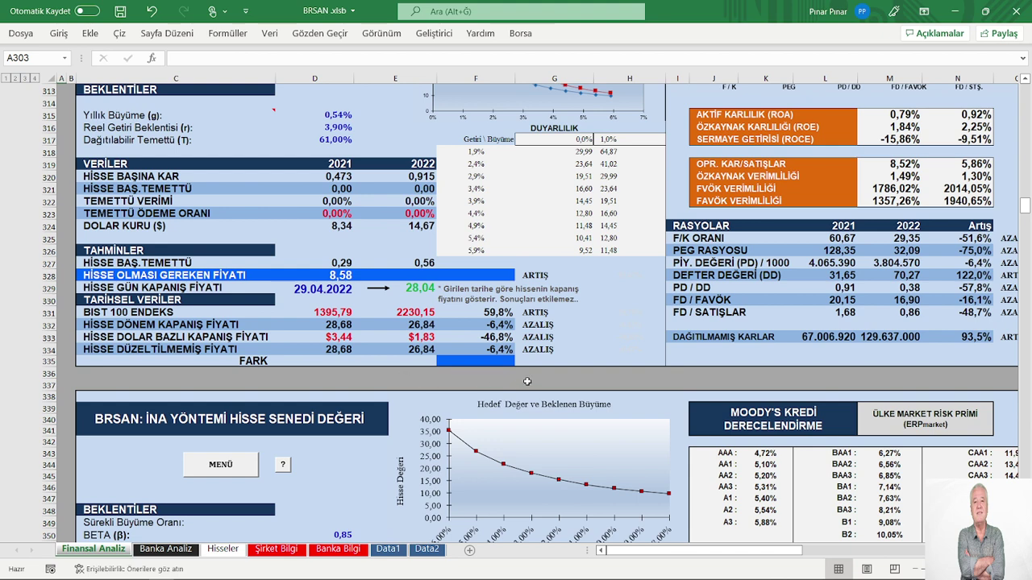
pyautogui.scroll(1, 525, 379)
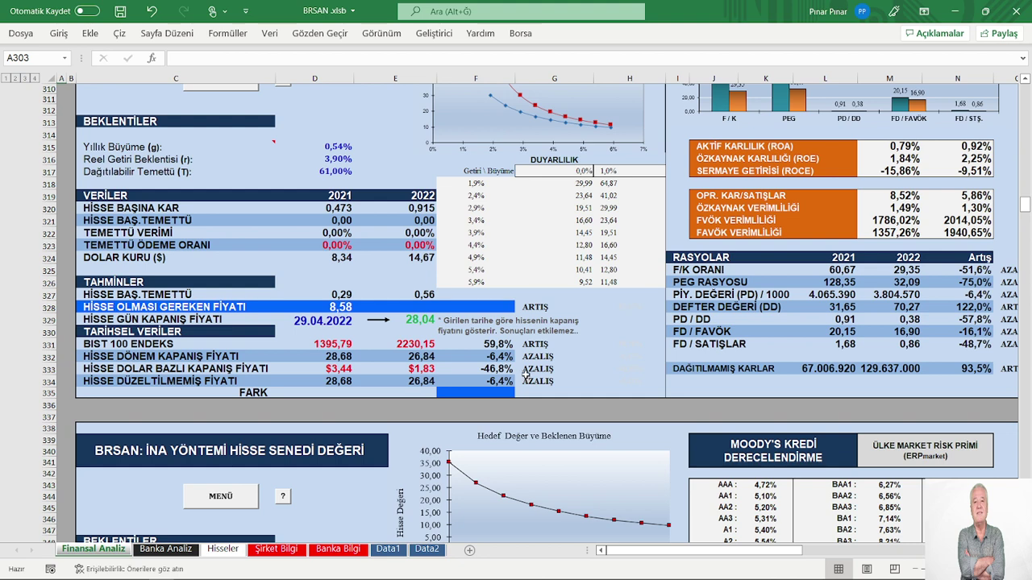
pyautogui.scroll(1, 526, 375)
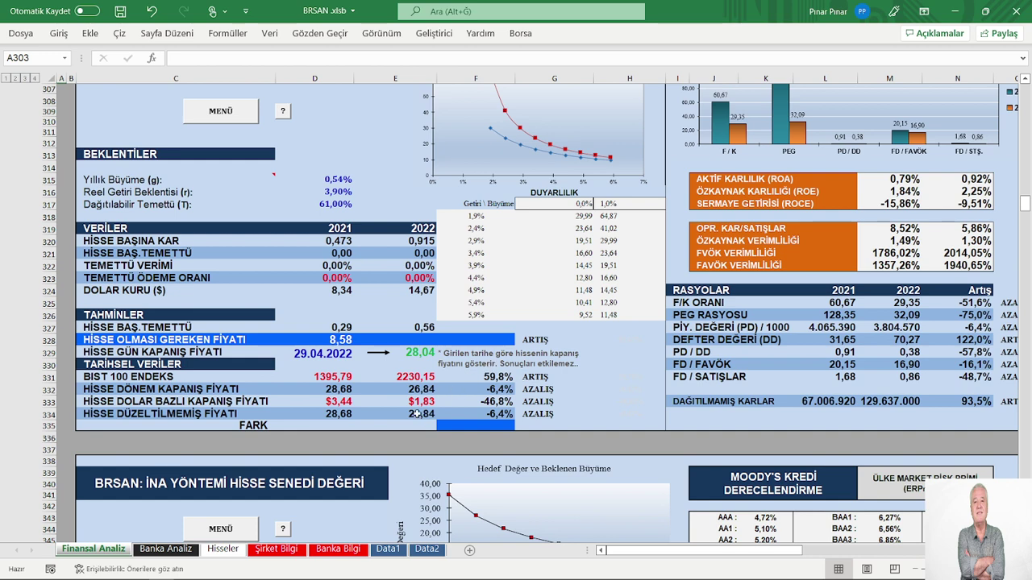
# Minimize the BRSAN workbook and open KAR ZARAR HESABI.xlsx from the desktop
pyautogui.moveTo(216, 571)
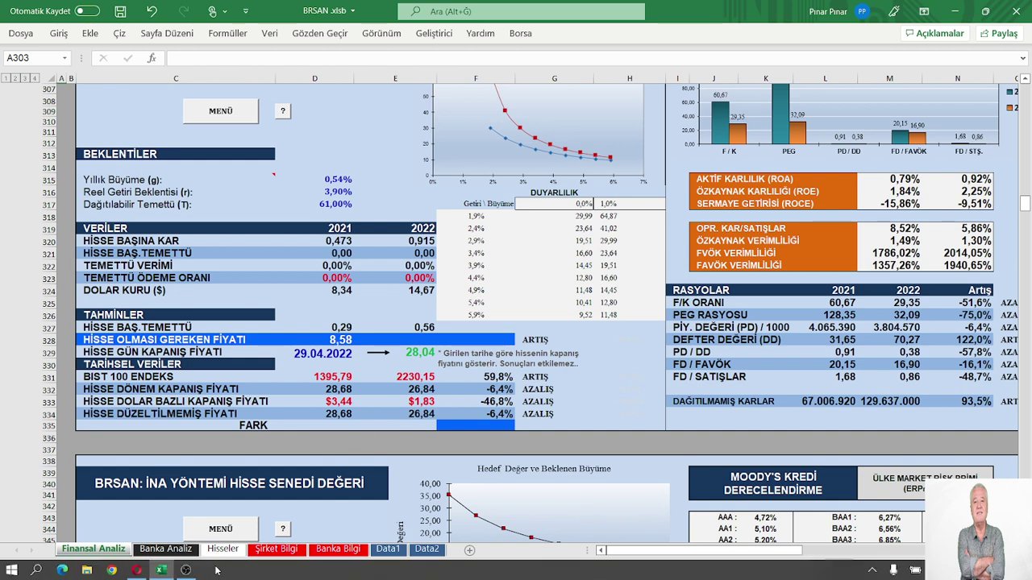
pyautogui.click(161, 571)
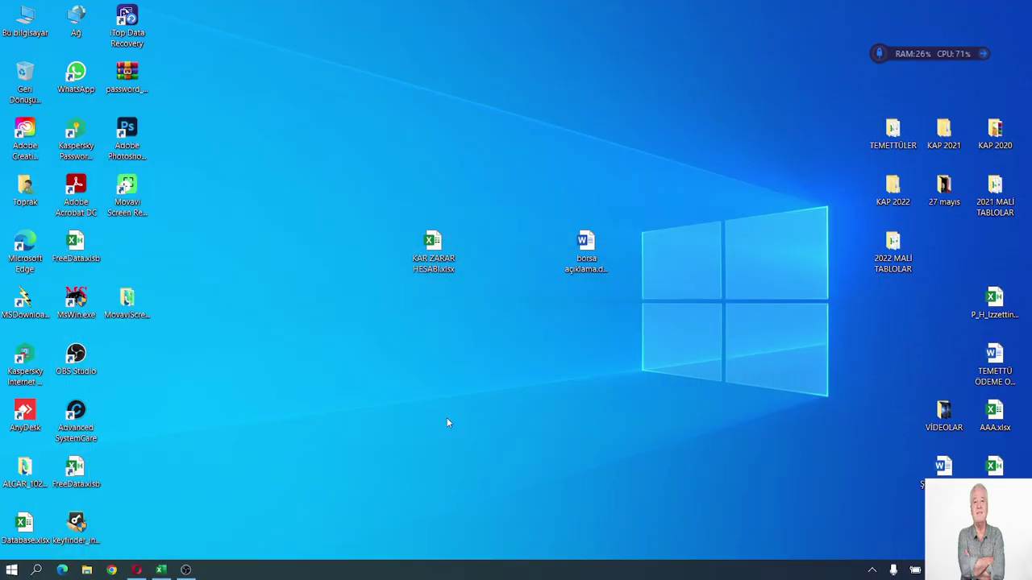
pyautogui.click(435, 252)
pyautogui.click(414, 355)
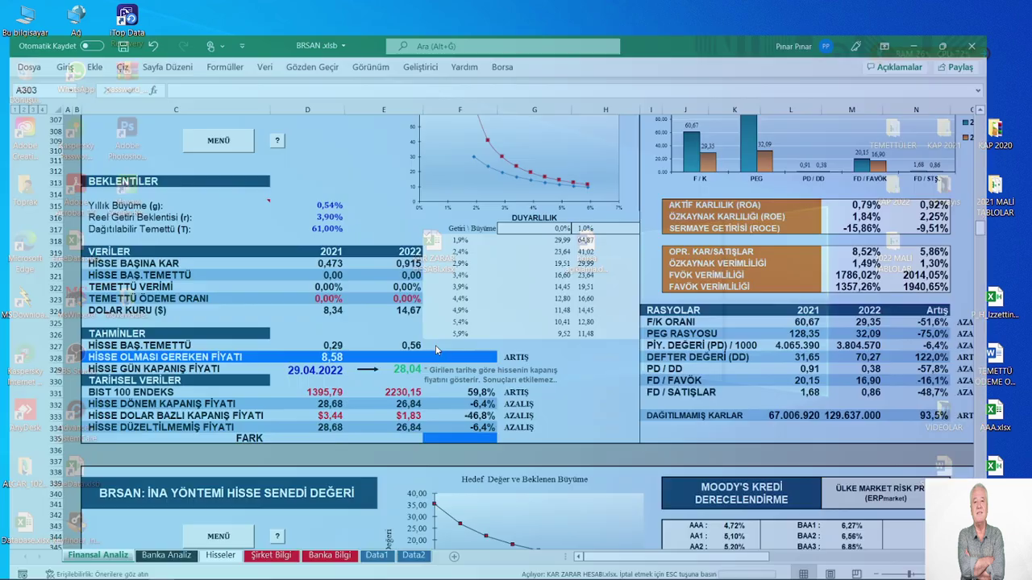
pyautogui.scroll(1, 490, 342)
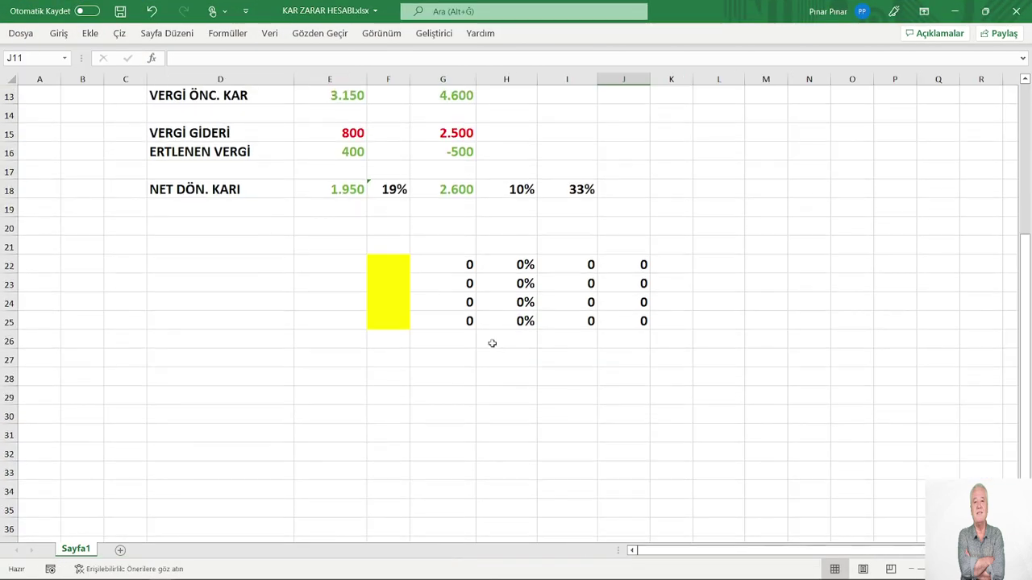
# Enter 10000 in cell G22 as the first amount of the table beside the yellow cells
pyautogui.click(441, 266)
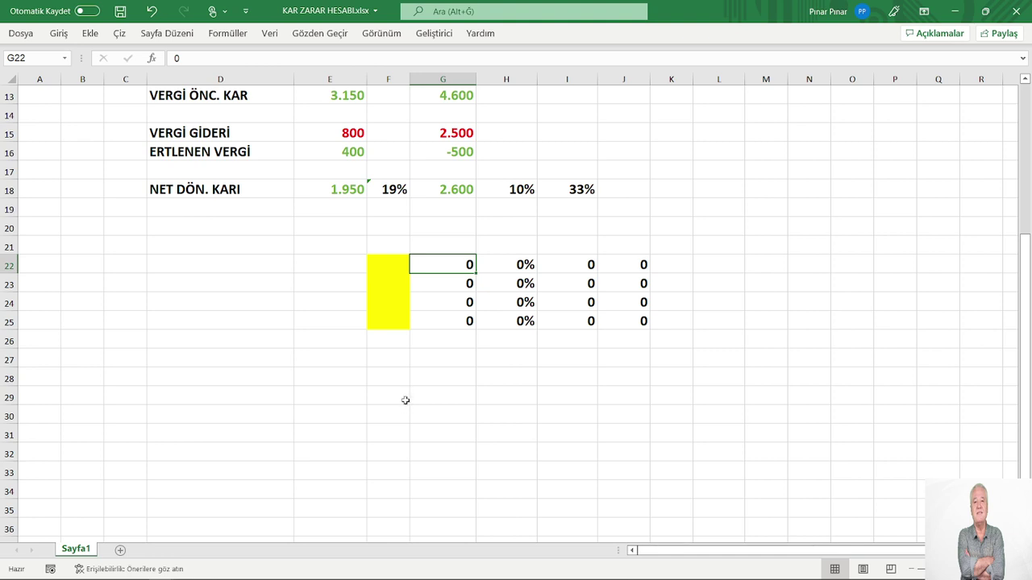
pyautogui.write('1.0')
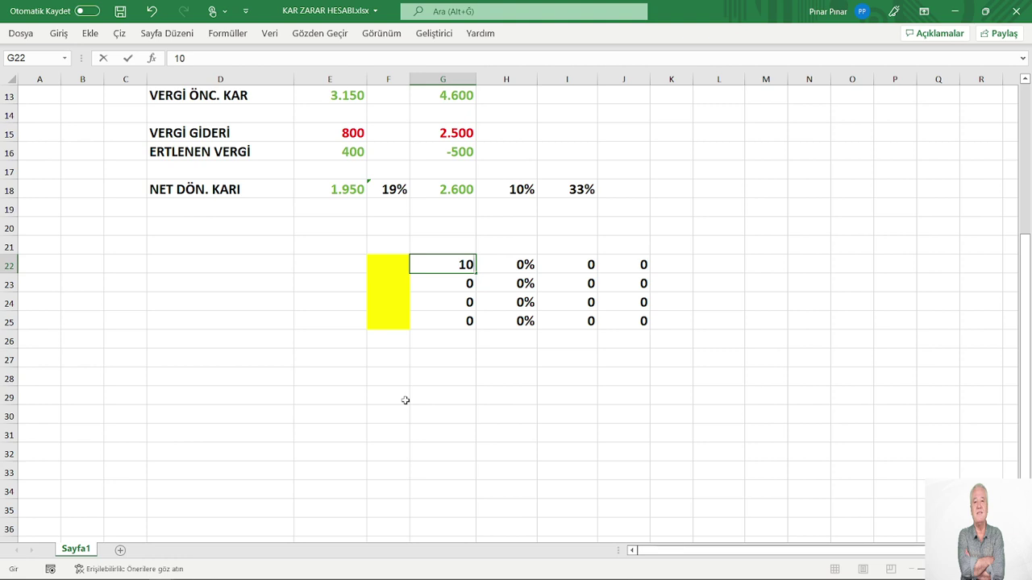
pyautogui.write('00')
pyautogui.press('Return')
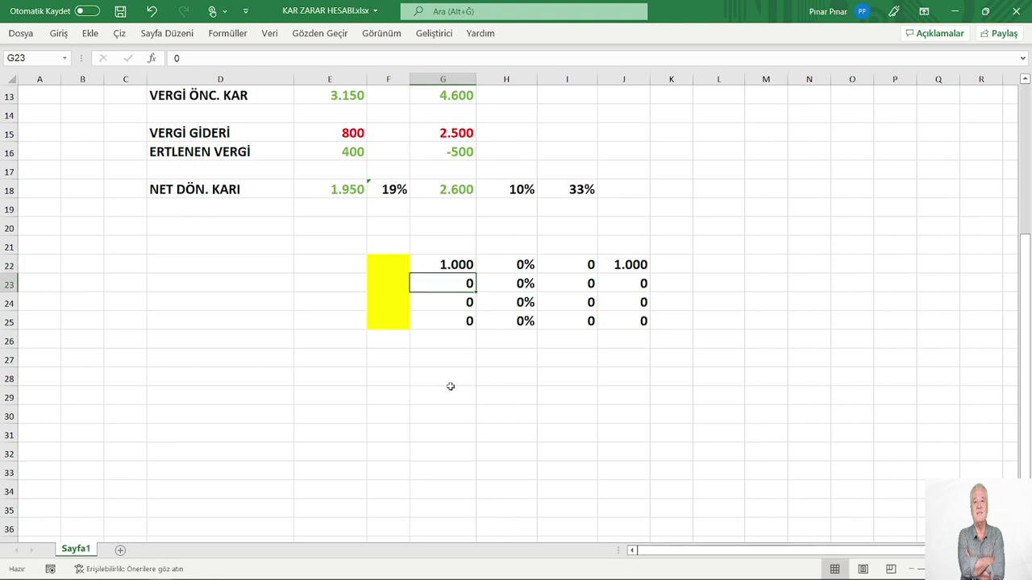
pyautogui.click(450, 269)
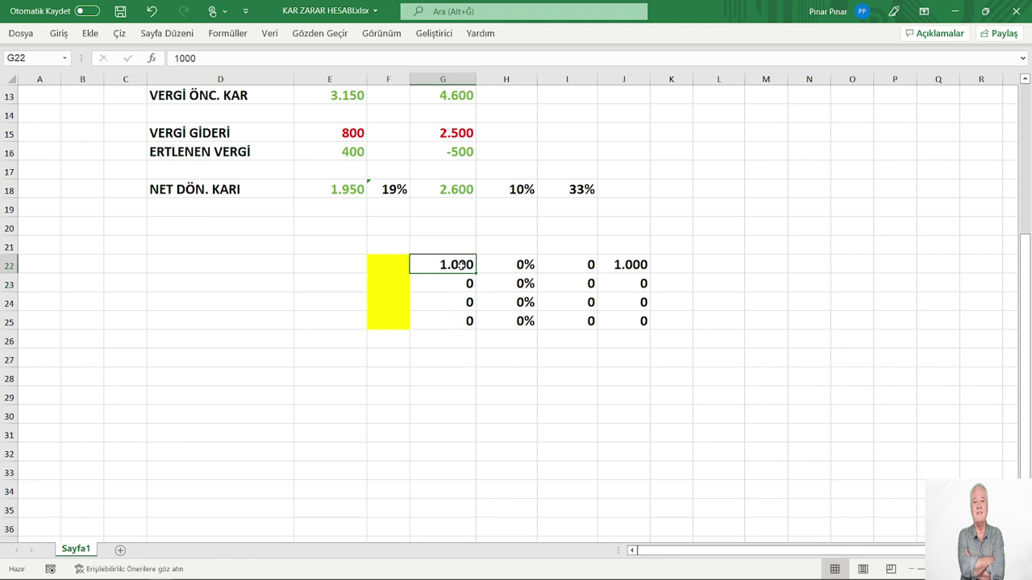
pyautogui.click(211, 59)
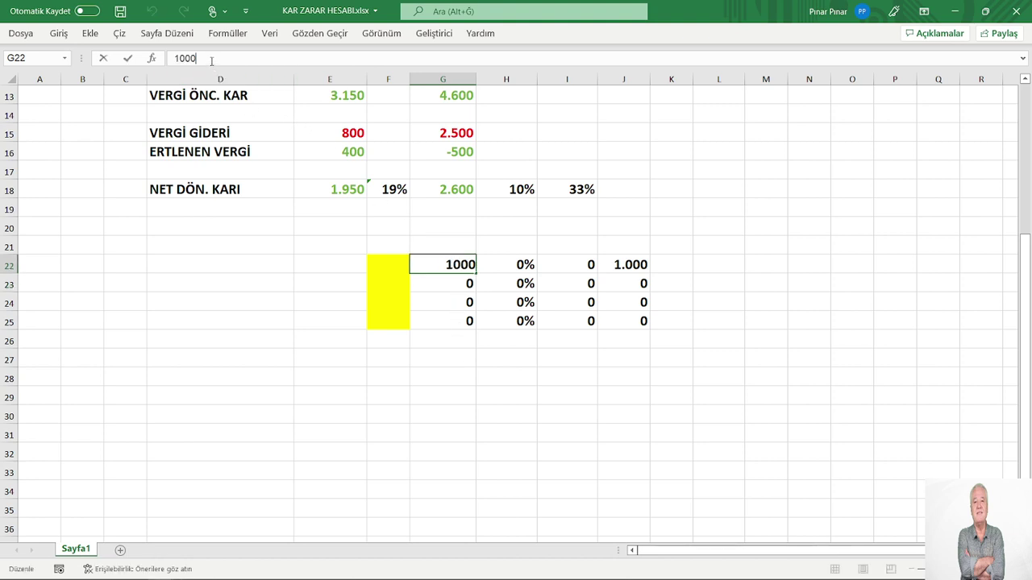
pyautogui.write('0')
pyautogui.press('Return')
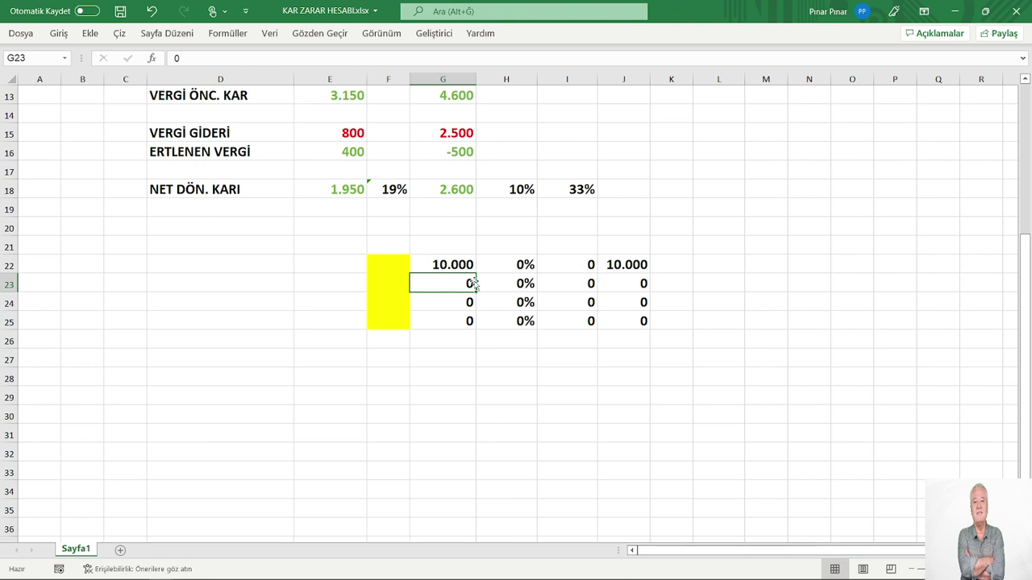
# Set the rate in H22 to 10% and check the formula in J22
pyautogui.click(501, 268)
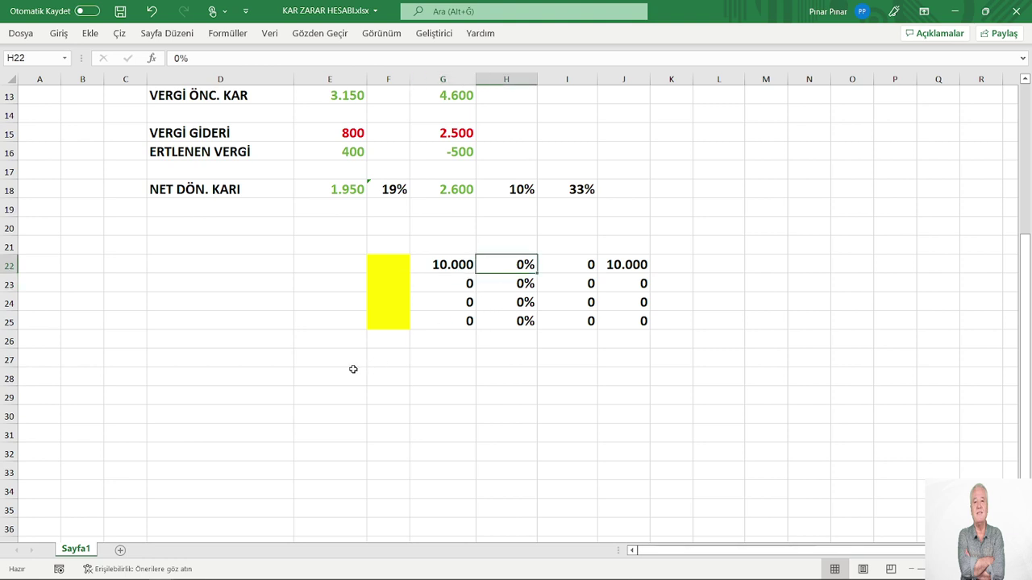
pyautogui.write('10')
pyautogui.press('Return')
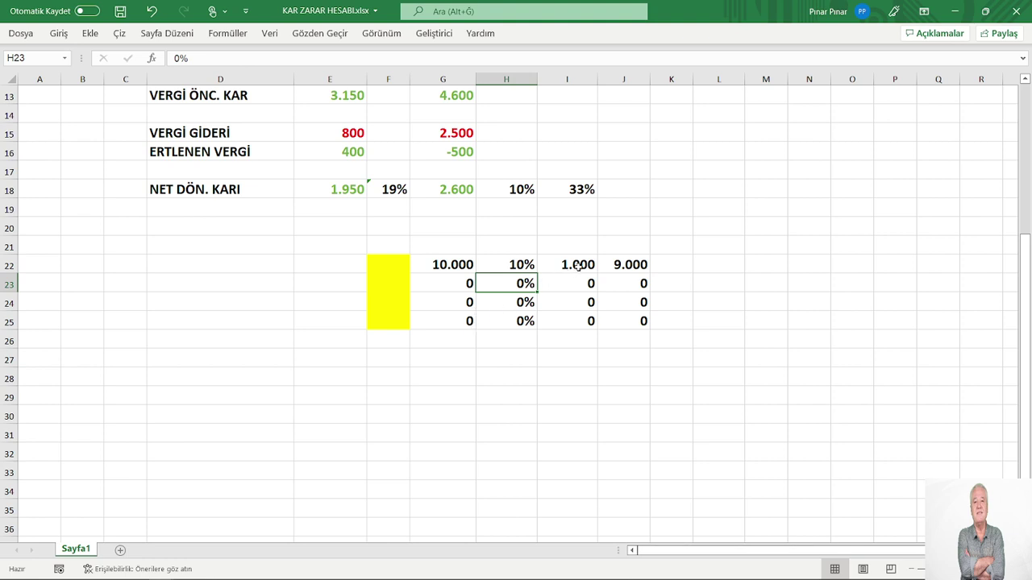
pyautogui.click(622, 265)
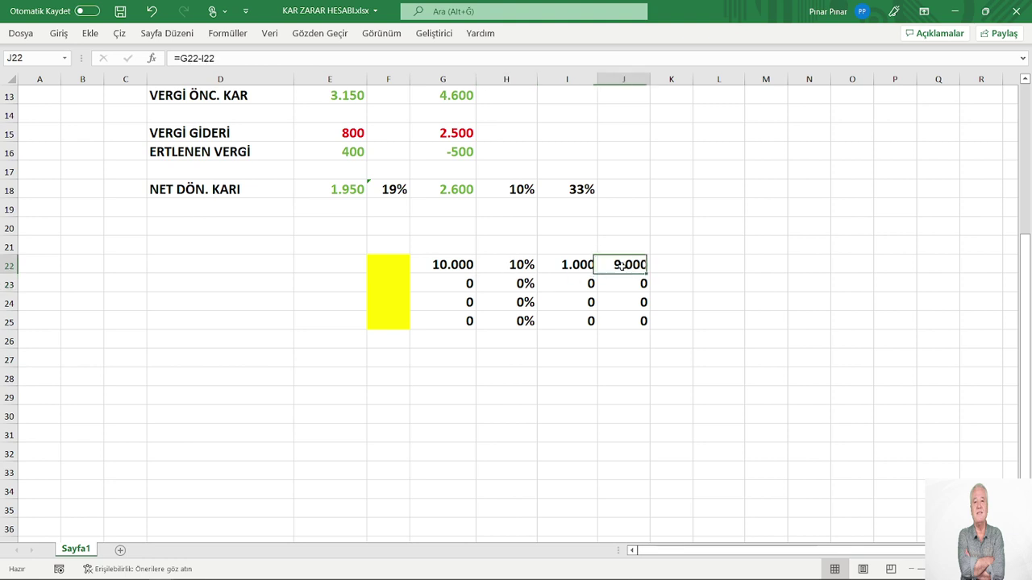
pyautogui.click(543, 364)
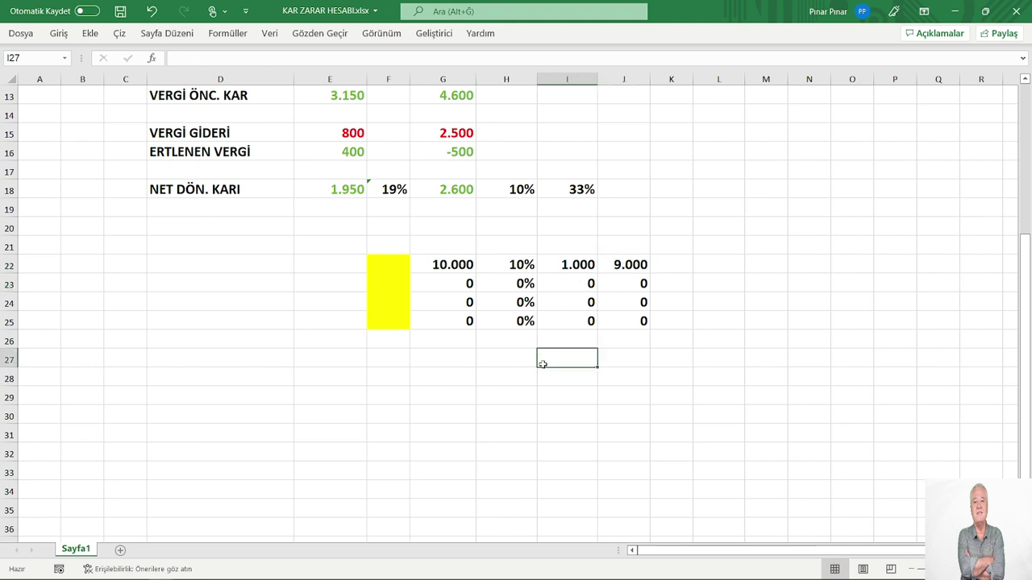
# Fill in the second row with a 20% rate in H23 and an amount of 10000 in G23
pyautogui.click(521, 283)
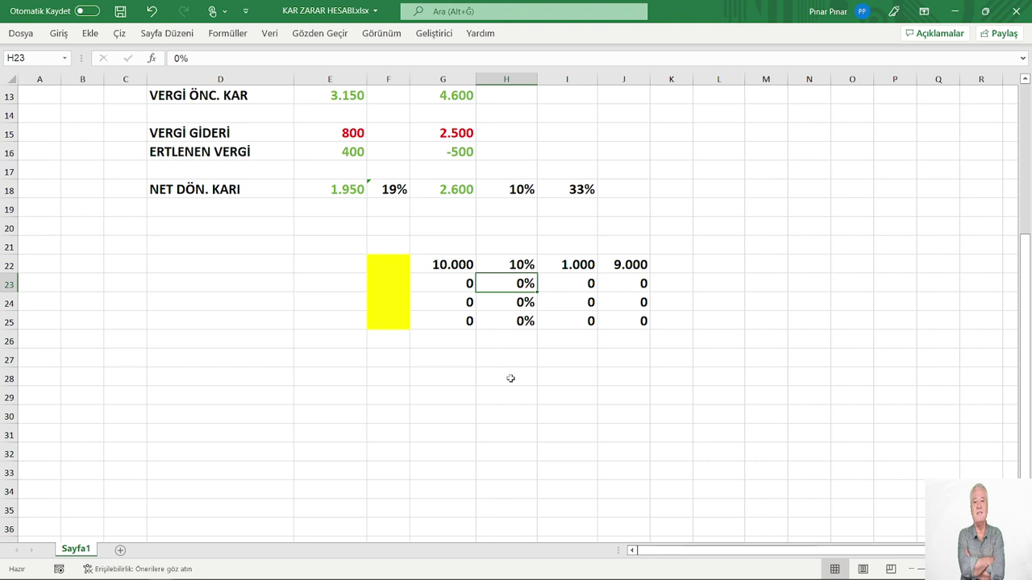
pyautogui.write('20')
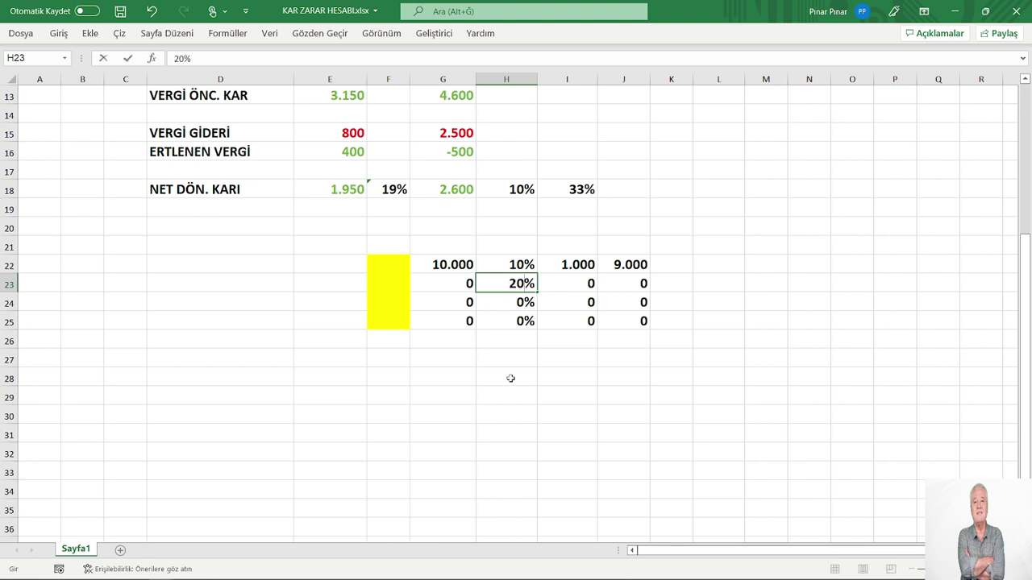
pyautogui.press('Return')
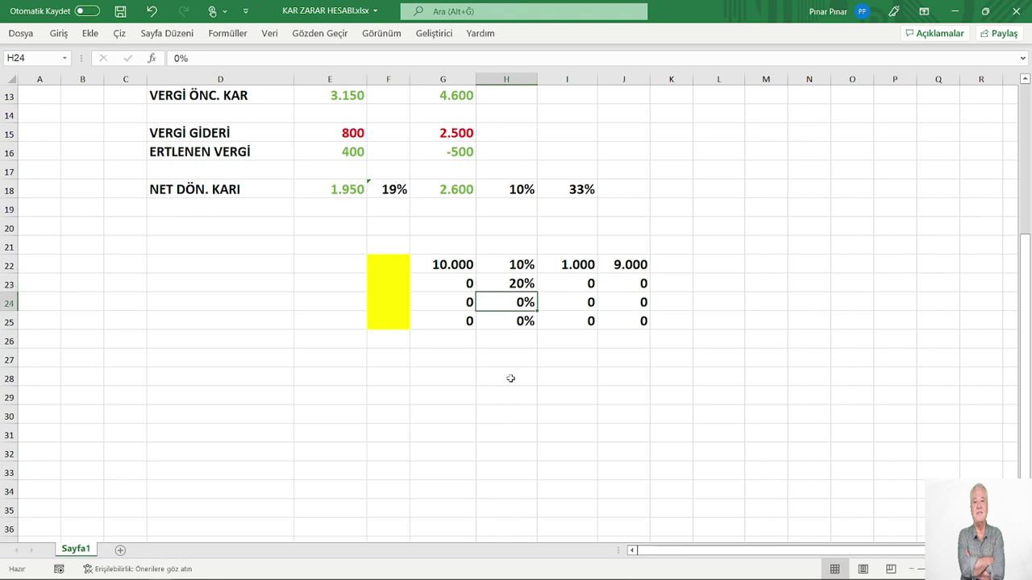
pyautogui.click(460, 279)
pyautogui.write('100')
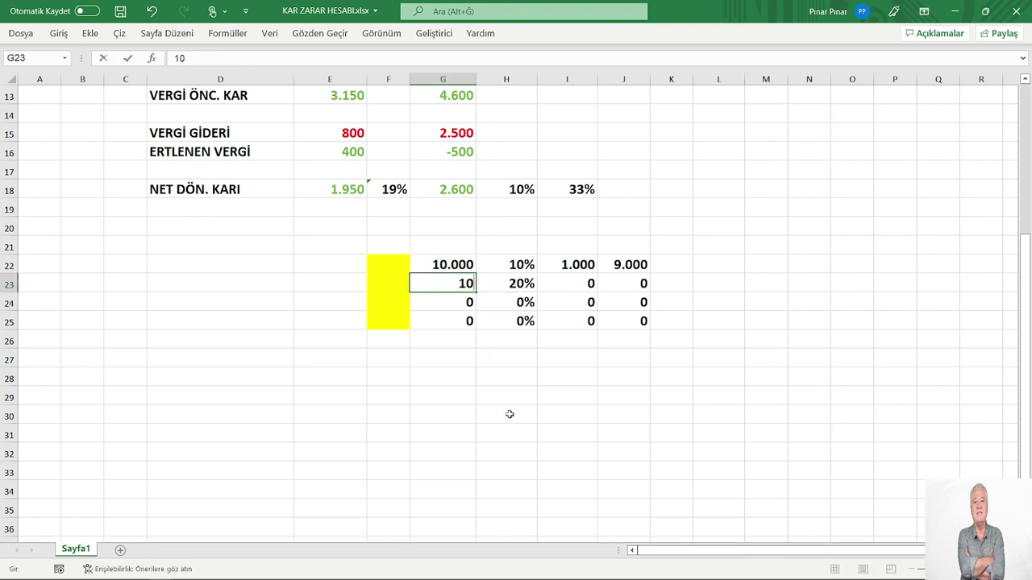
pyautogui.write('00')
pyautogui.press('Return')
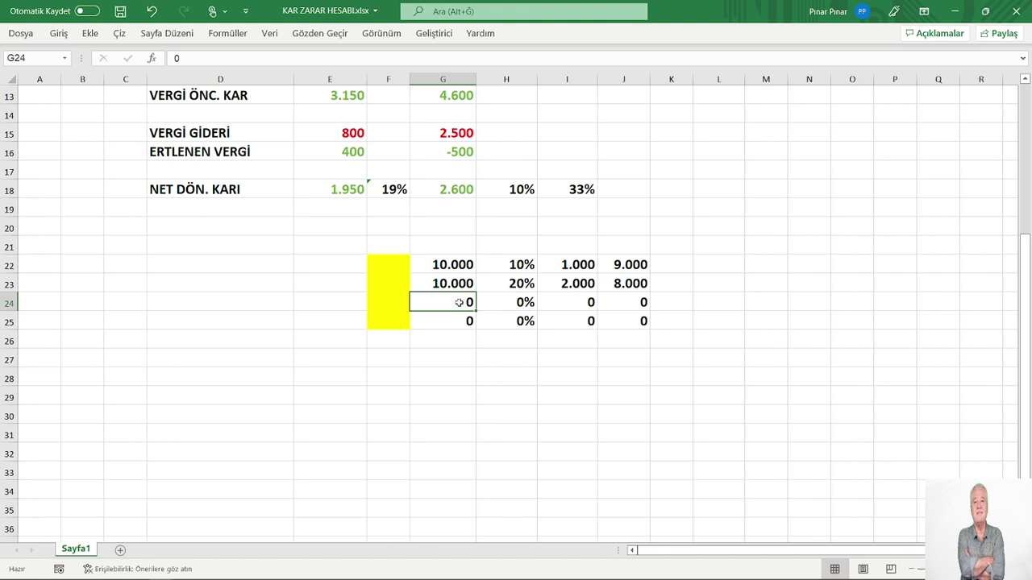
# Fill in the third row with an amount of 90000 in G24 and a 10% rate in H24
pyautogui.write('90000')
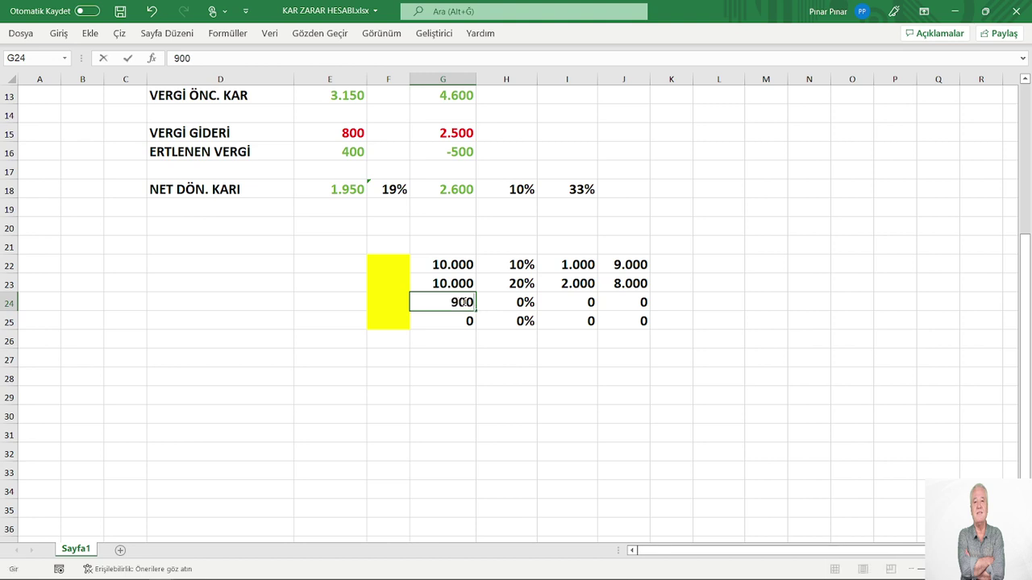
pyautogui.press('Return')
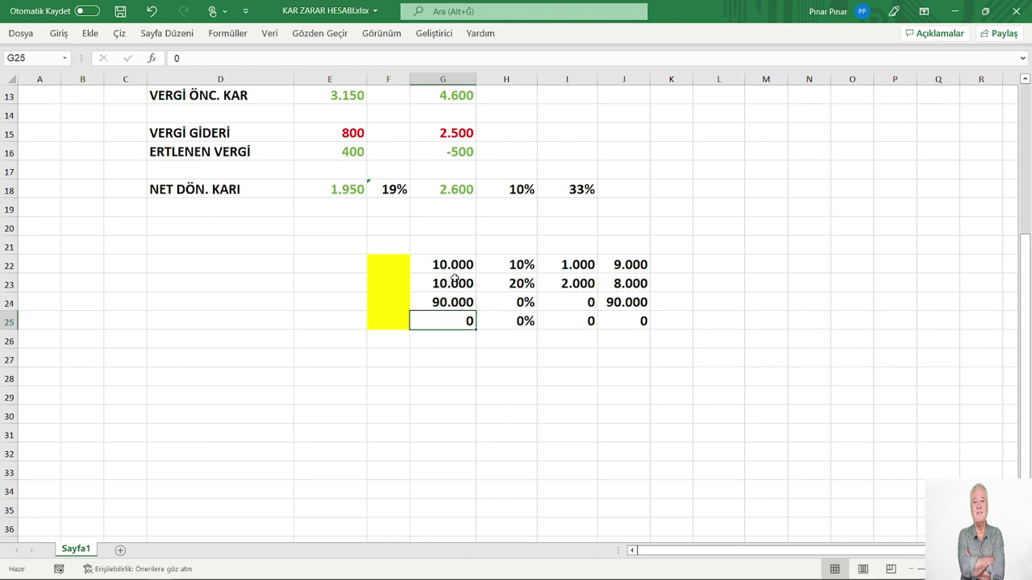
pyautogui.click(514, 301)
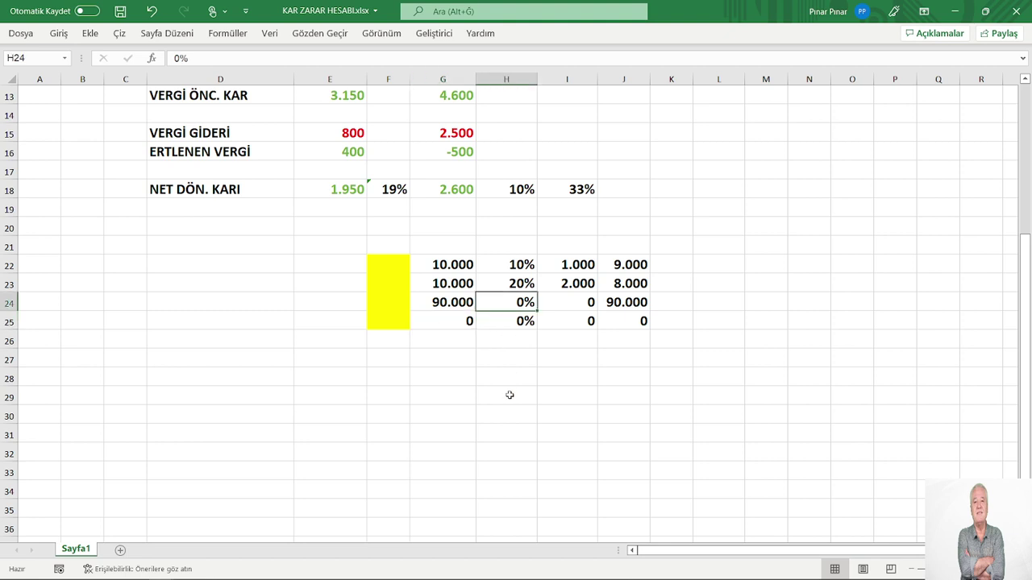
pyautogui.write('1')
pyautogui.write('0')
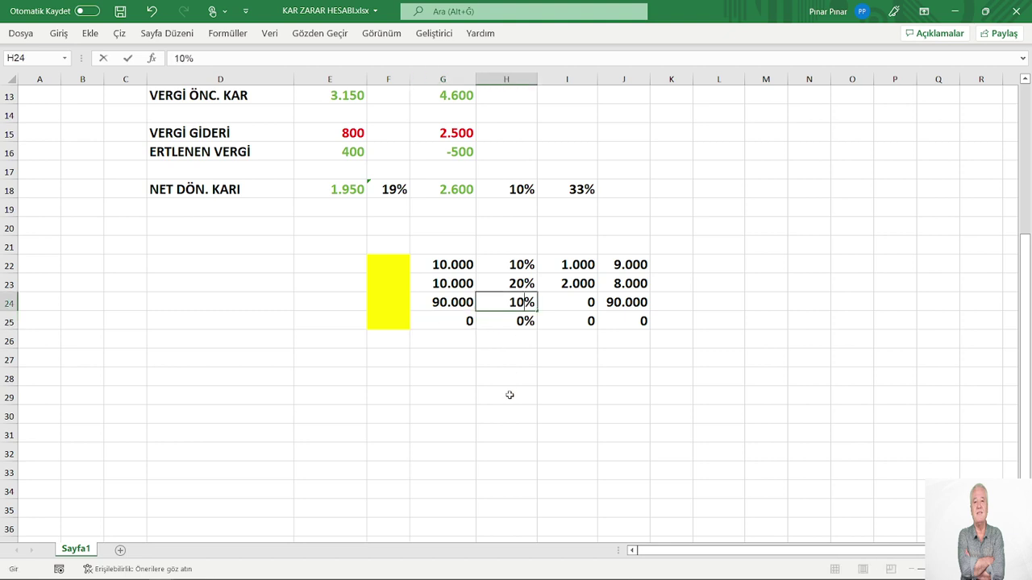
pyautogui.press('Return')
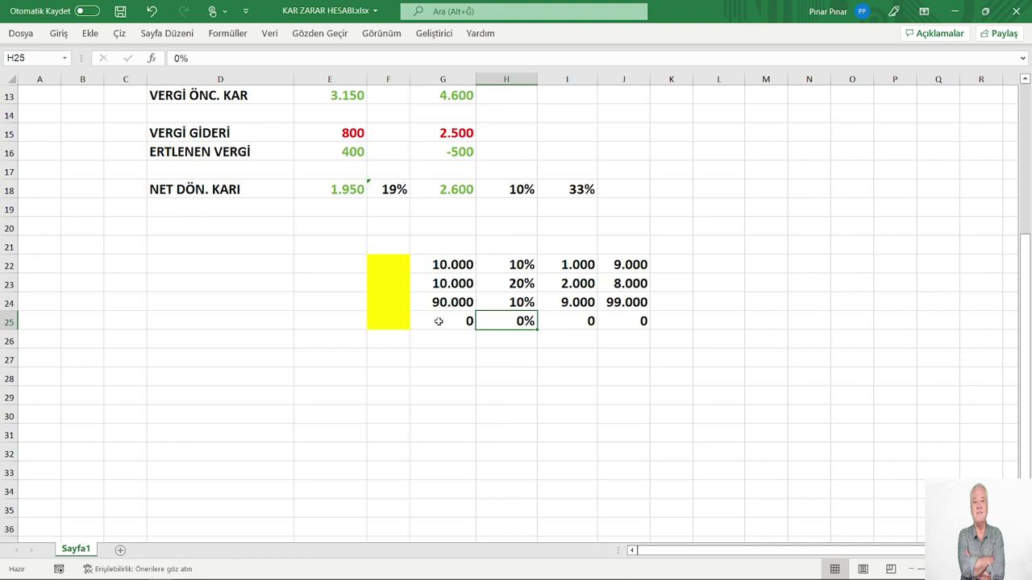
# Enter 8000 in G25 as the amount of the fourth row
pyautogui.click(439, 322)
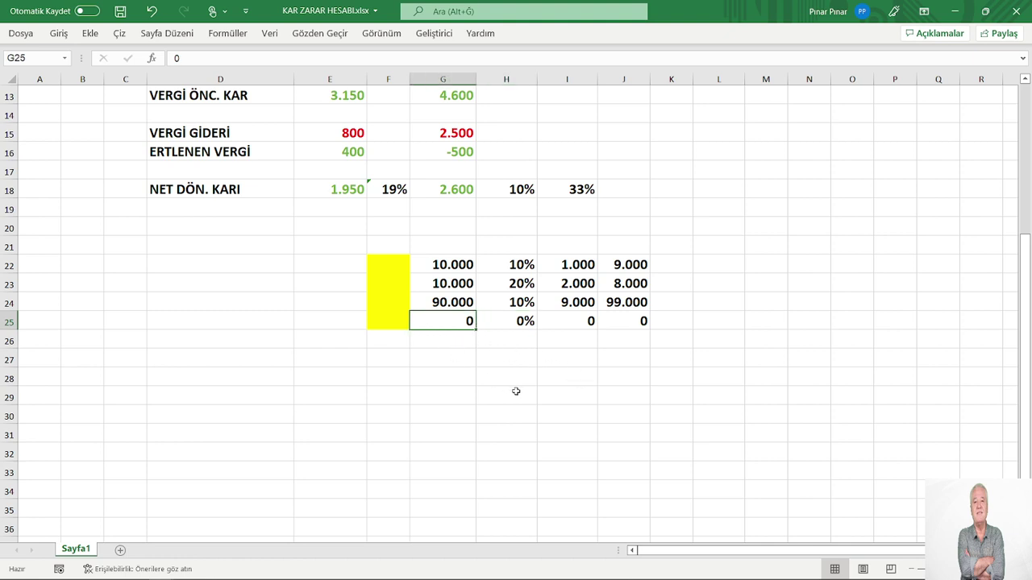
pyautogui.write('8000')
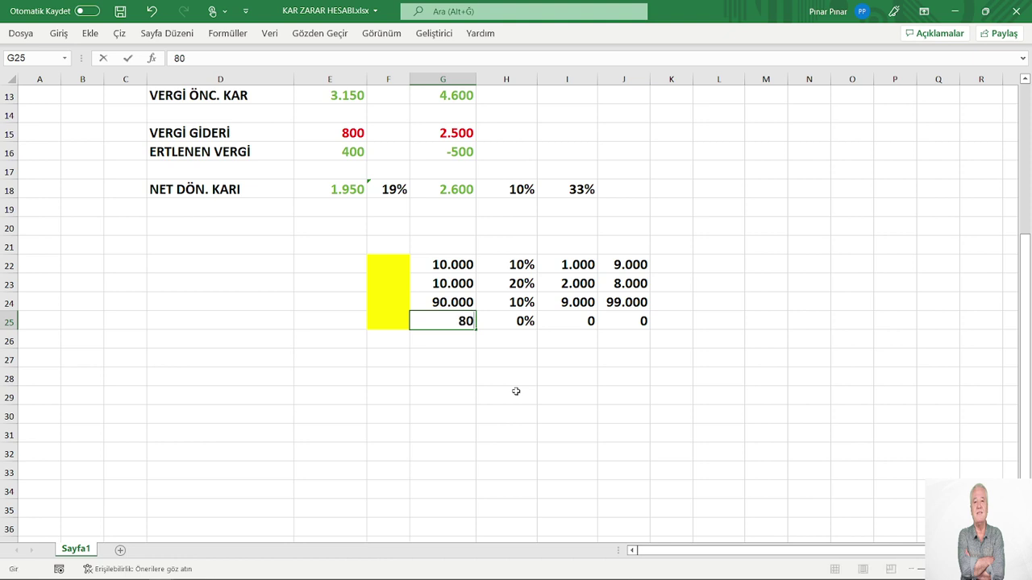
pyautogui.hotkey('ctrl', 'Return')
pyautogui.press('Return')
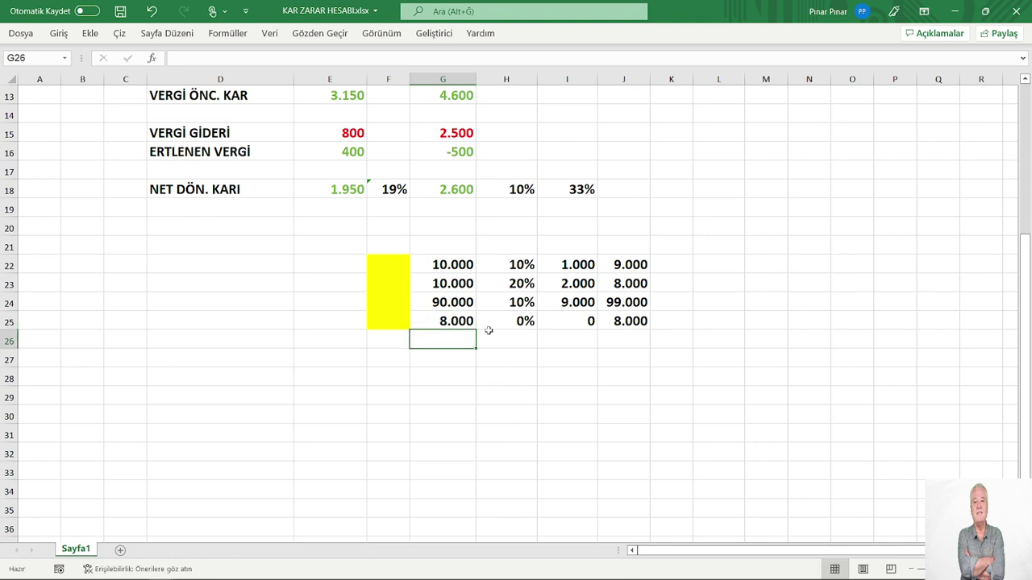
# Correct the third row's amount in G24 to 9000
pyautogui.click(450, 302)
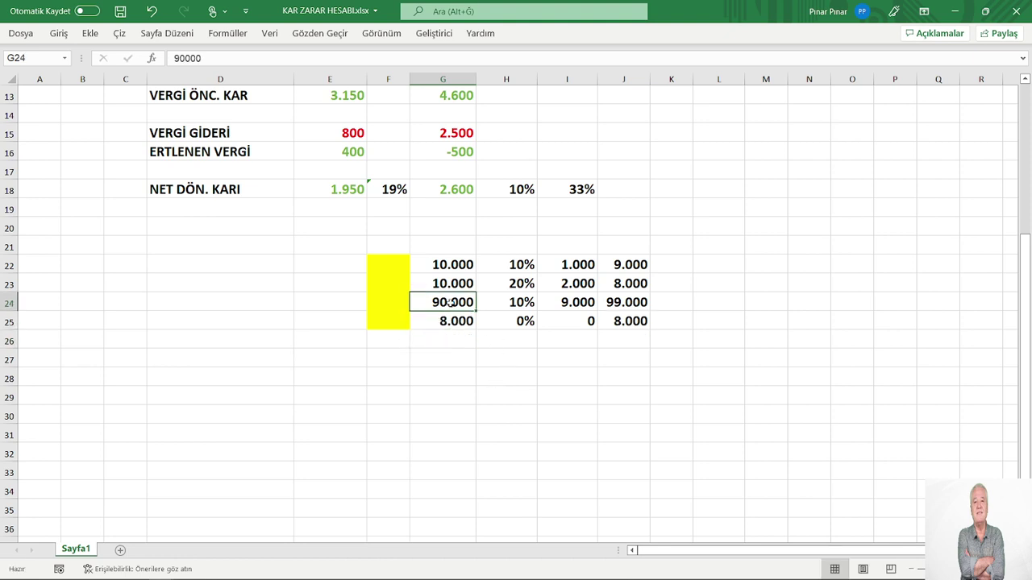
pyautogui.doubleClick(450, 303)
pyautogui.write('9000')
pyautogui.press('Return')
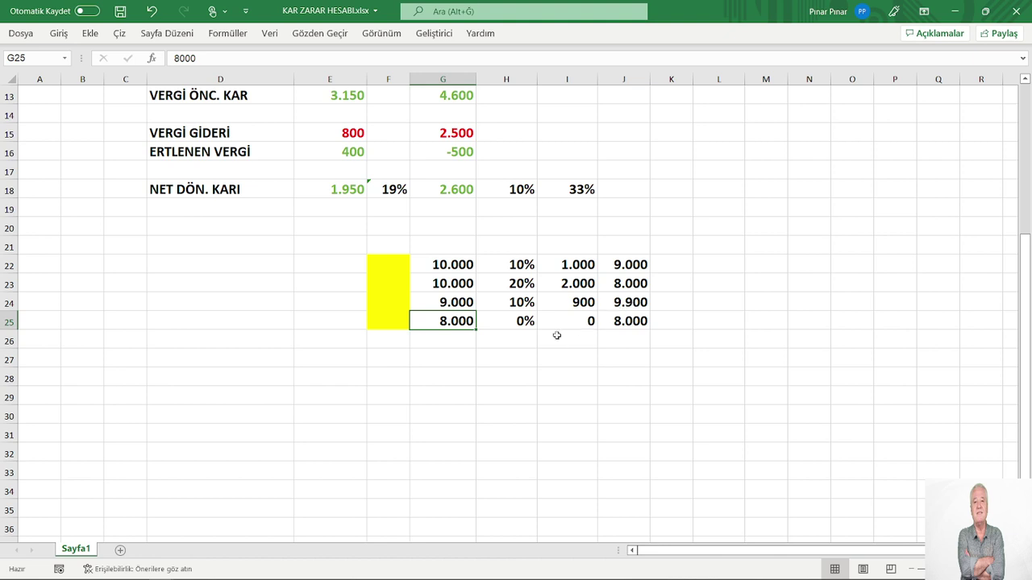
# Set the fourth row's rate in H25 to 20%
pyautogui.click(512, 325)
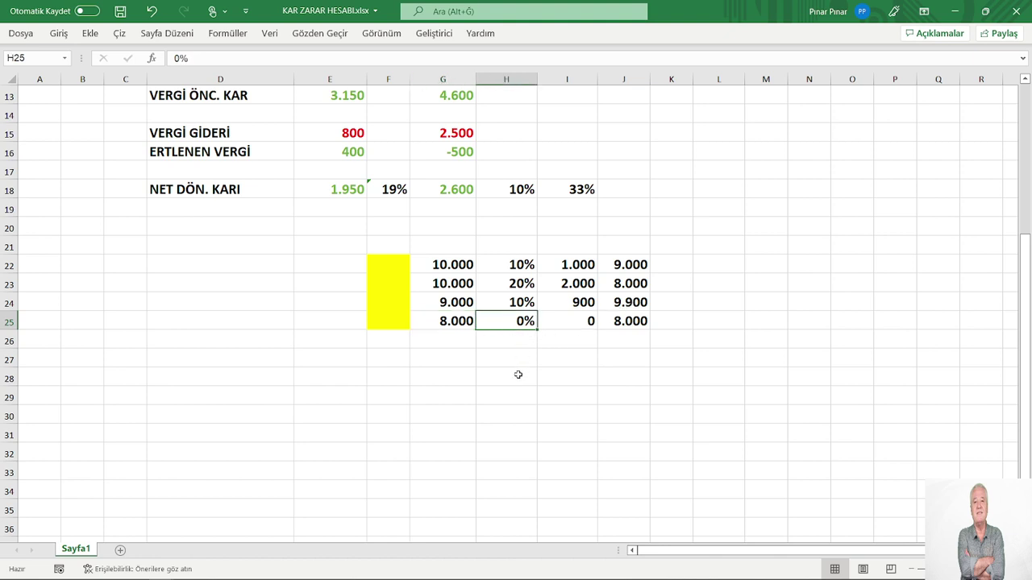
pyautogui.write('20')
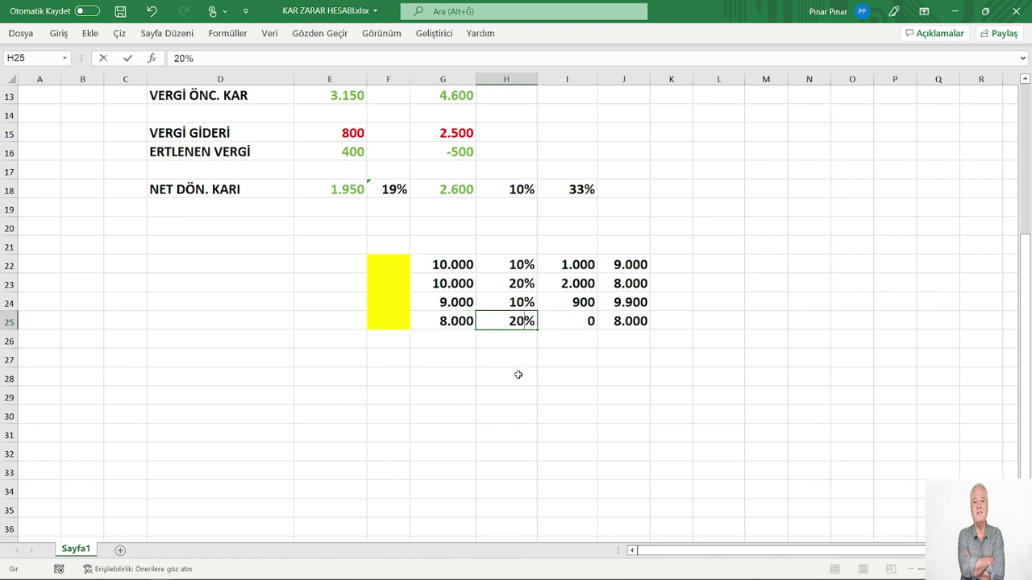
pyautogui.press('Return')
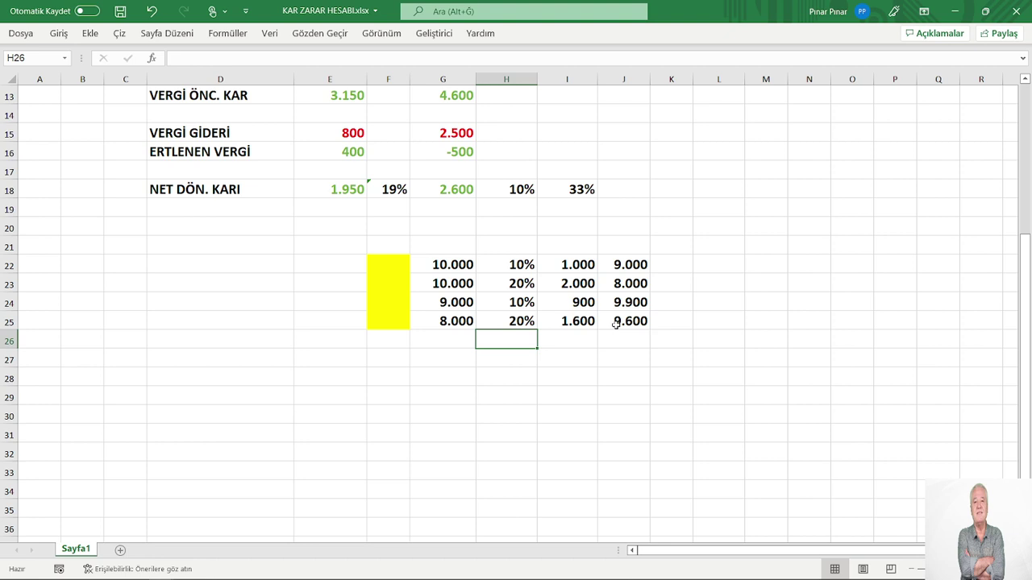
# Review the first row's amount, rate and I22 formula, and compare the amounts in G22 to G25
pyautogui.click(453, 267)
pyautogui.moveTo(480, 266); pyautogui.dragTo(495, 266)
pyautogui.click(494, 266)
pyautogui.click(549, 266)
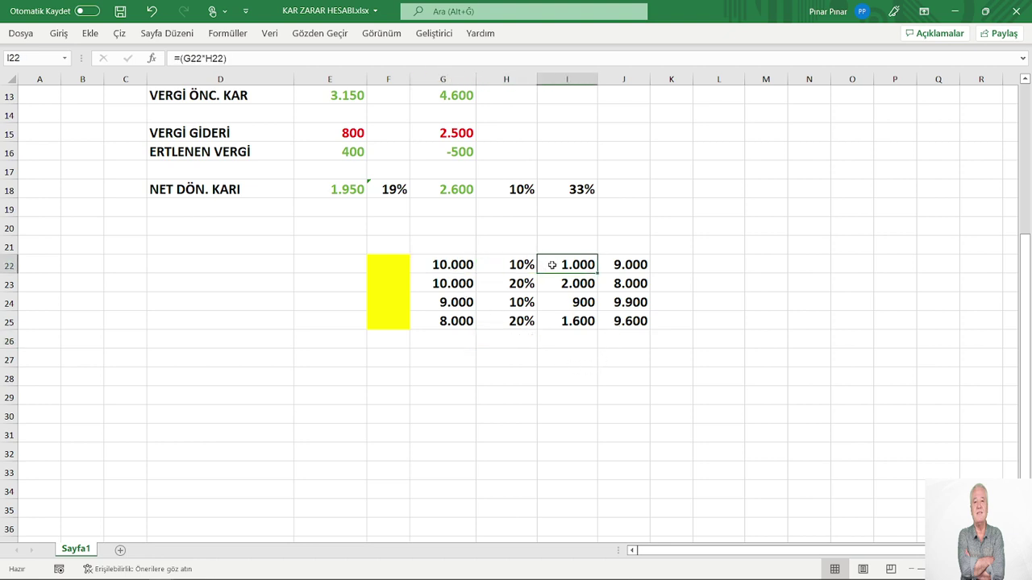
pyautogui.click(455, 269)
pyautogui.click(449, 283)
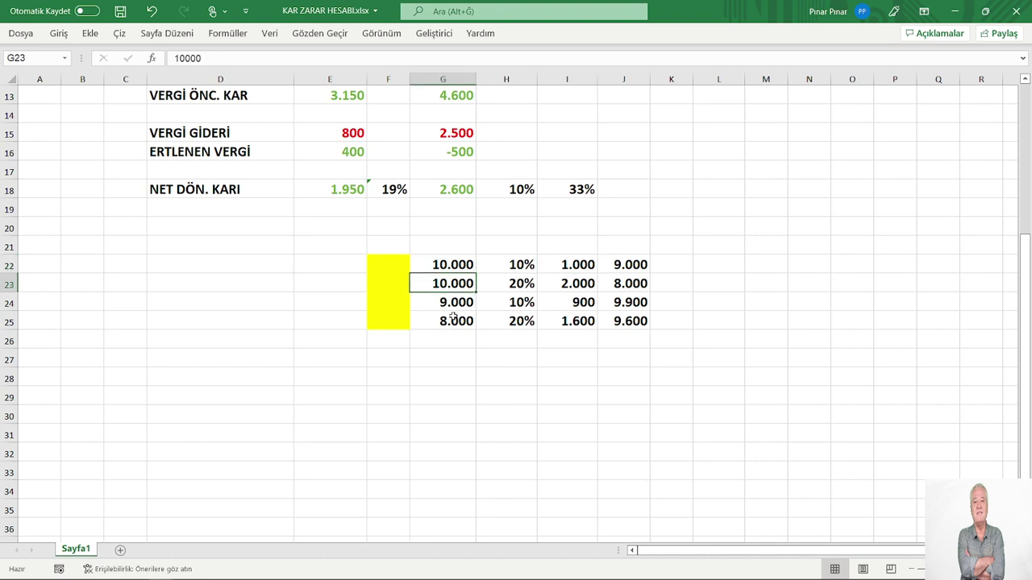
pyautogui.click(456, 322)
pyautogui.click(453, 295)
pyautogui.click(451, 283)
pyautogui.click(454, 269)
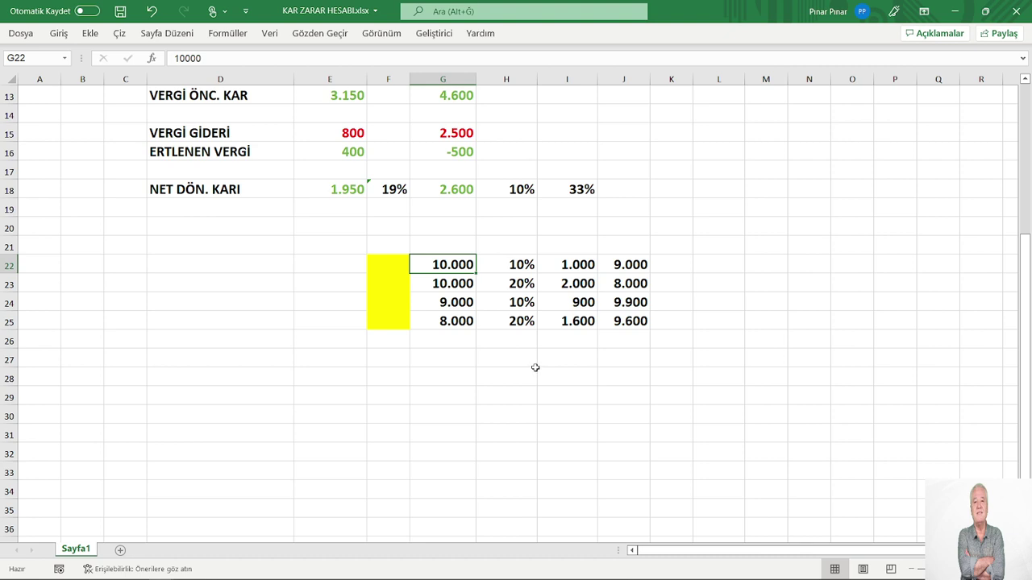
pyautogui.click(456, 342)
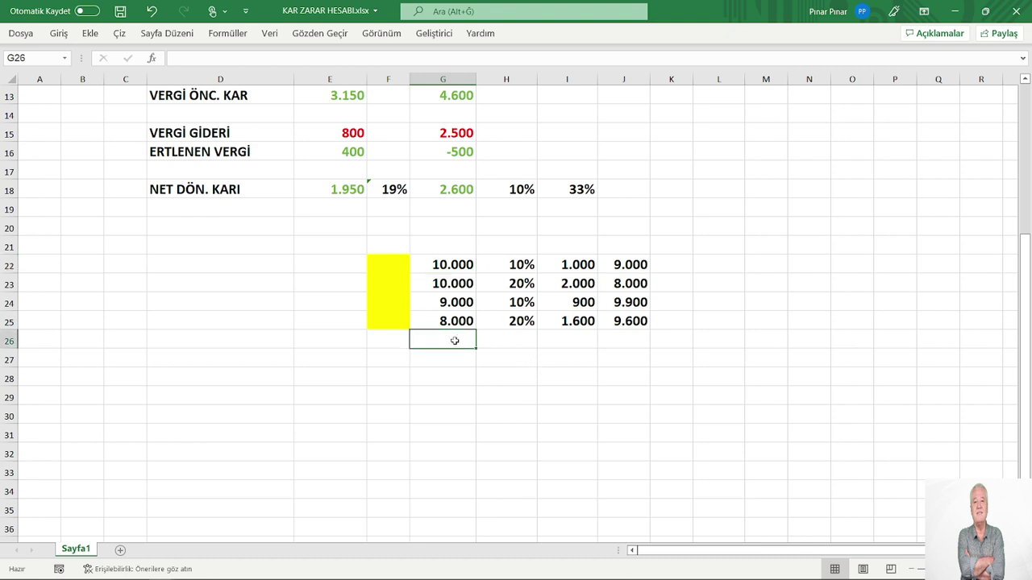